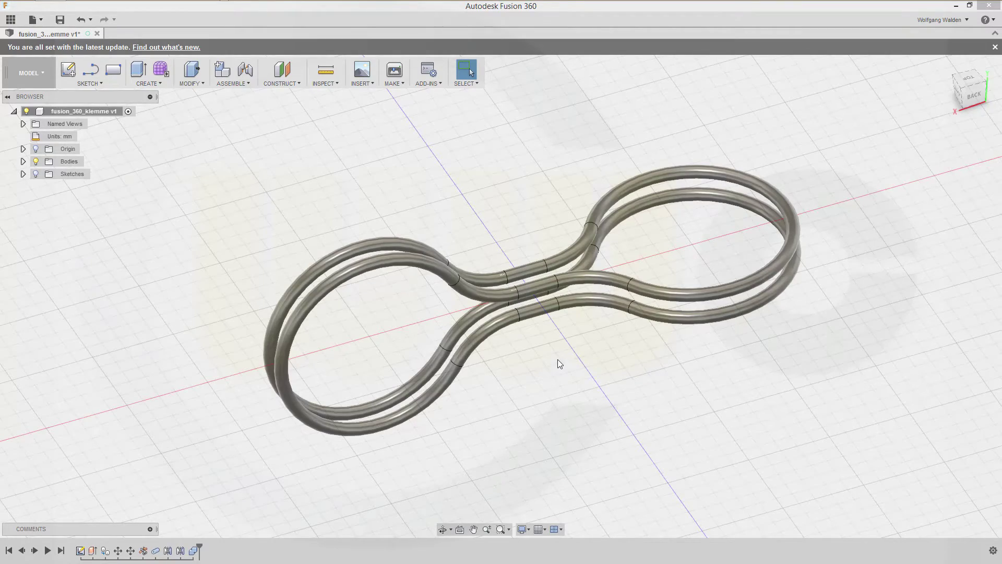
# Orbit the finished double-loop wire clamp model to view it from another angle.
pyautogui.moveTo(556, 358)
pyautogui.keyDown('shift'); pyautogui.mouseDown(button='middle')
pyautogui.moveTo(544, 346)
pyautogui.moveTo(557, 361)
pyautogui.moveTo(586, 339)
pyautogui.moveTo(555, 340)
pyautogui.moveTo(547, 364)
pyautogui.moveTo(547, 320)
pyautogui.moveTo(548, 374)
pyautogui.moveTo(570, 352)
pyautogui.moveTo(550, 362)
pyautogui.moveTo(544, 334)
pyautogui.moveTo(561, 371)
pyautogui.moveTo(561, 334)
pyautogui.moveTo(558, 371)
pyautogui.moveTo(562, 337)
pyautogui.moveTo(561, 365)
pyautogui.moveTo(534, 337)
pyautogui.moveTo(562, 362)
pyautogui.moveTo(552, 353)
pyautogui.mouseUp(button='middle'); pyautogui.keyUp('shift')
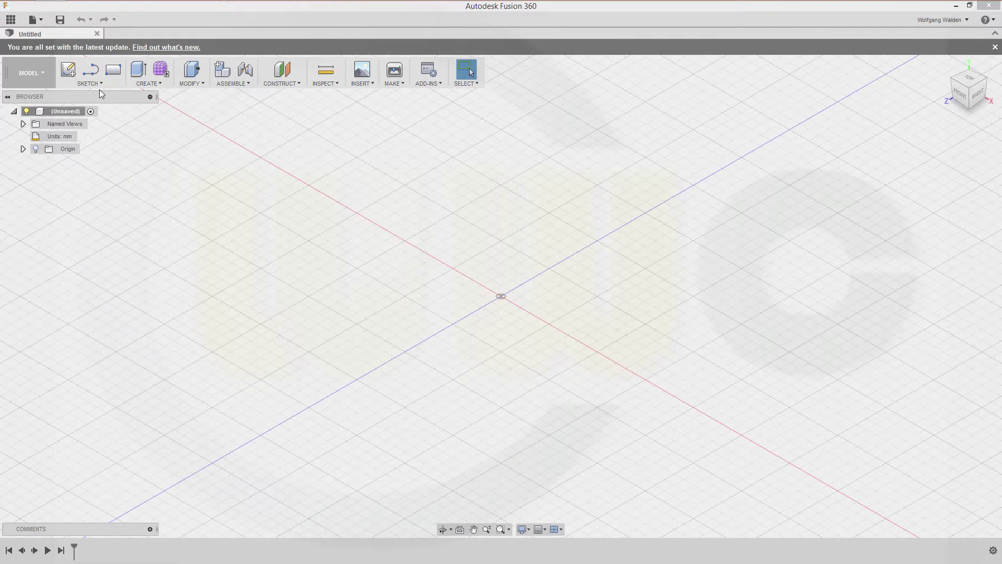
# Start a sketch on the front plane and draw a horizontal line through the origin.
pyautogui.click(91, 69)
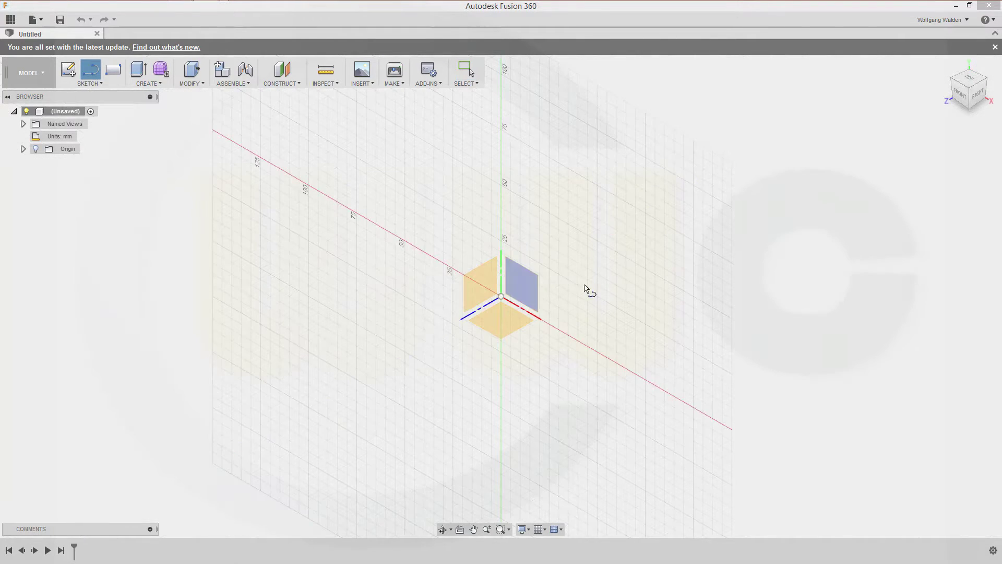
pyautogui.click(525, 289)
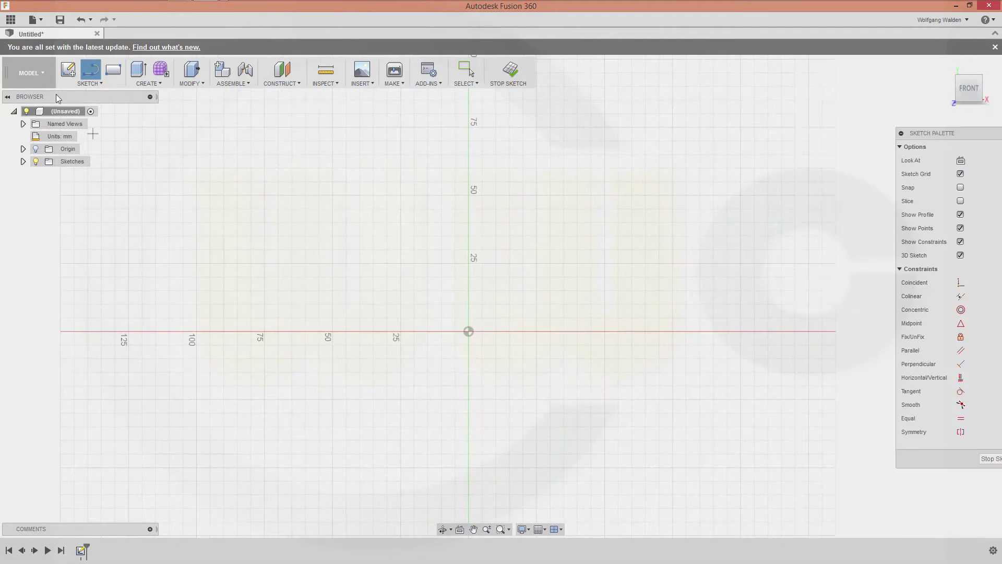
pyautogui.click(264, 320)
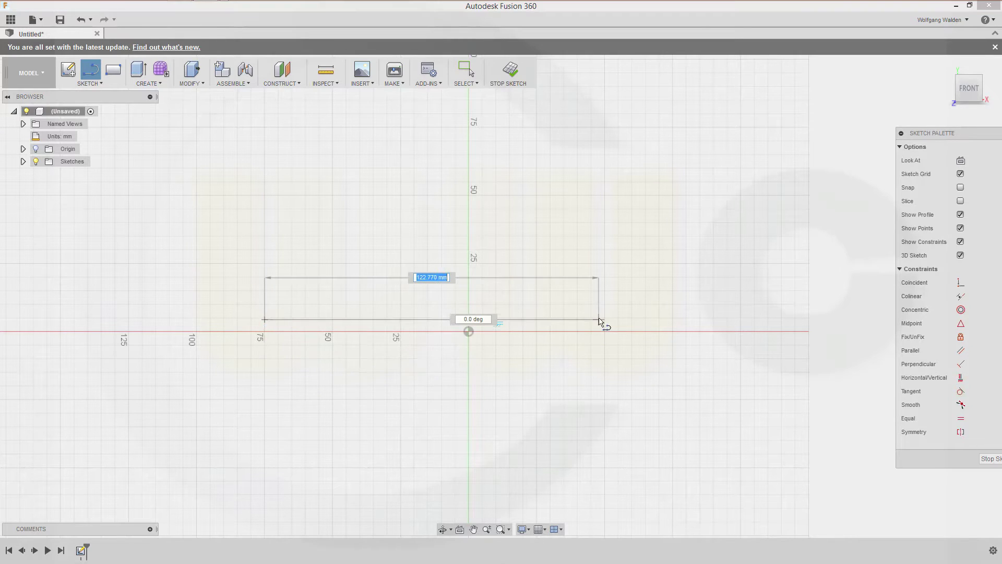
pyautogui.click(599, 319)
pyautogui.press('Escape')
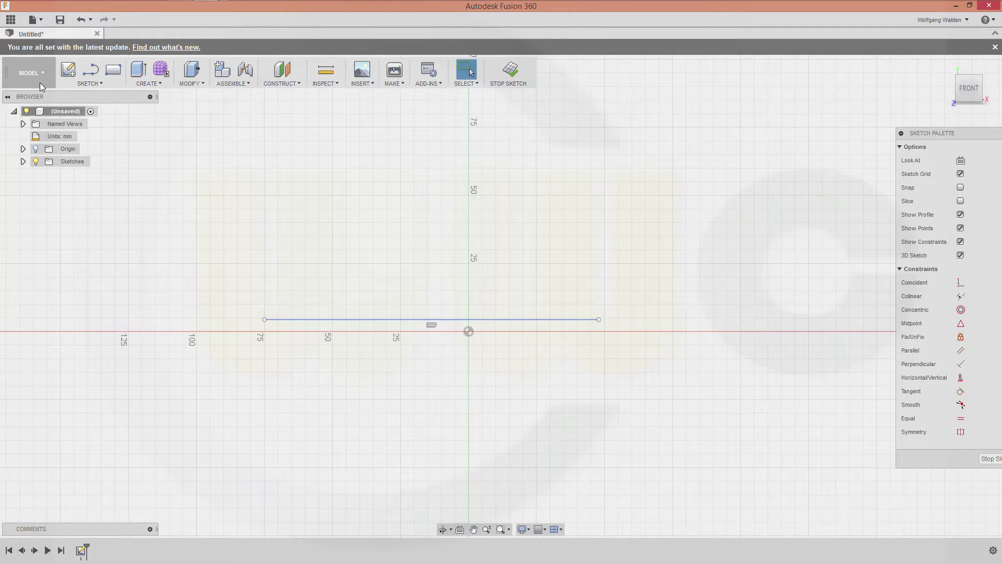
# Add a semicircular three-point arc rising from the line's right end.
pyautogui.click(101, 83)
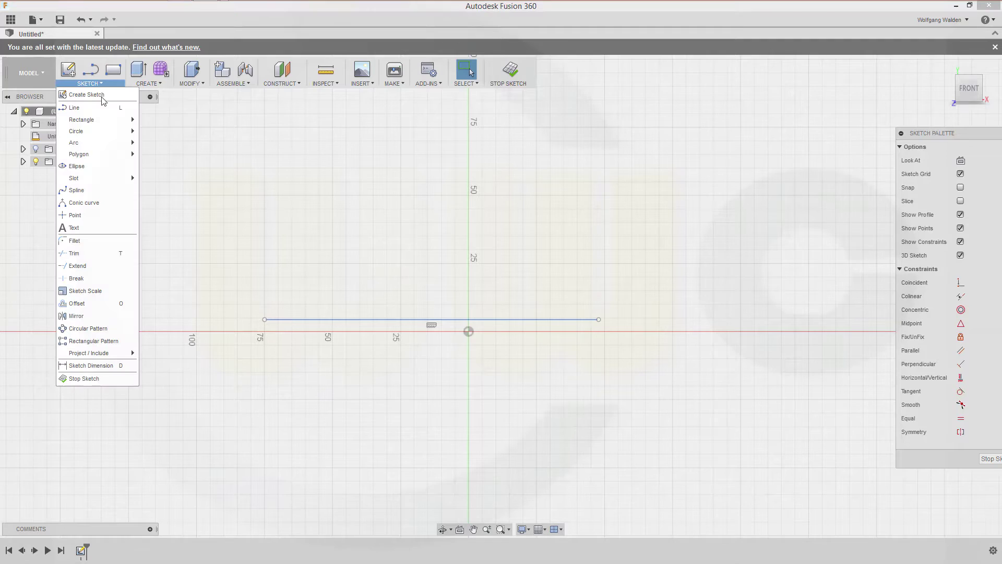
pyautogui.moveTo(111, 147)
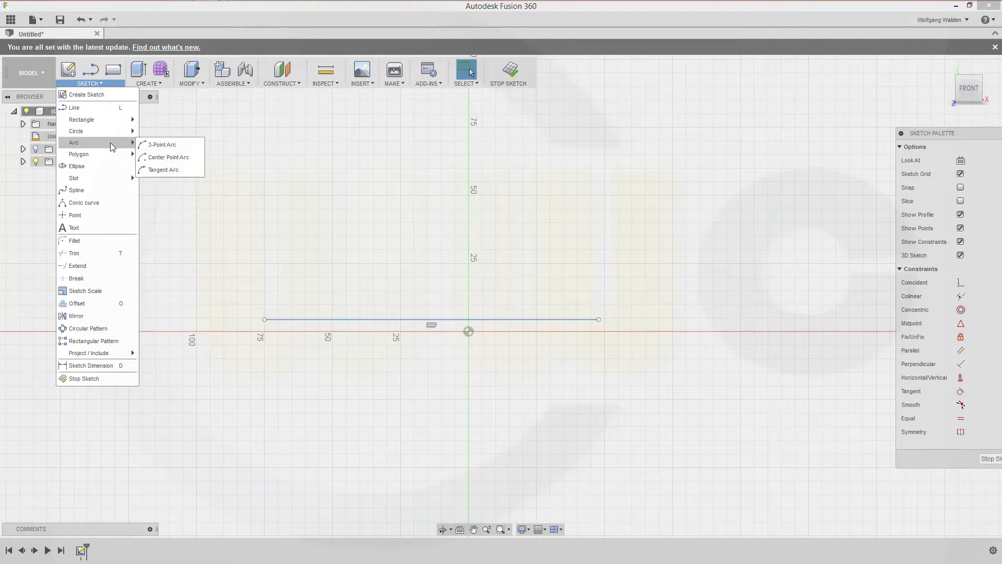
pyautogui.click(159, 145)
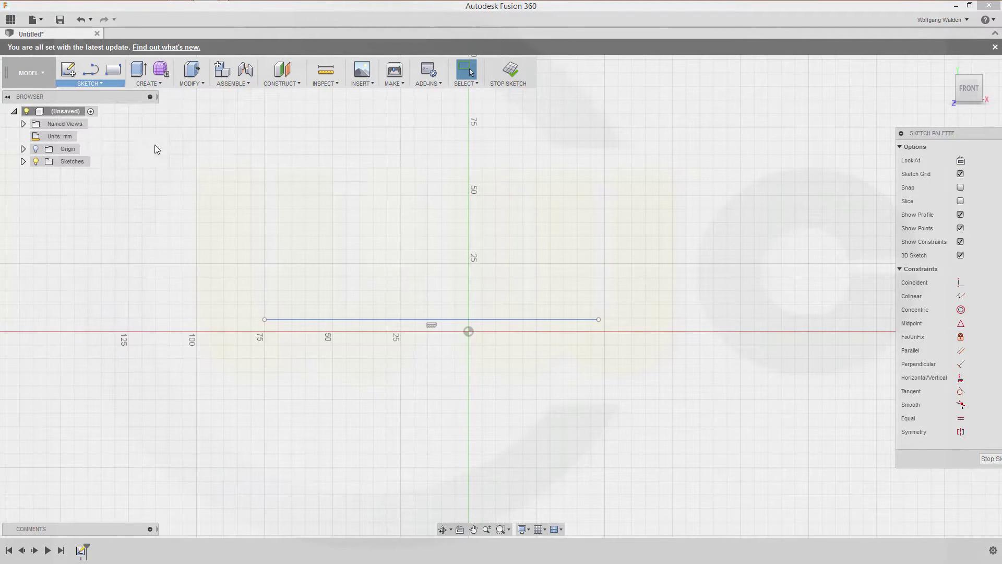
pyautogui.click(599, 319)
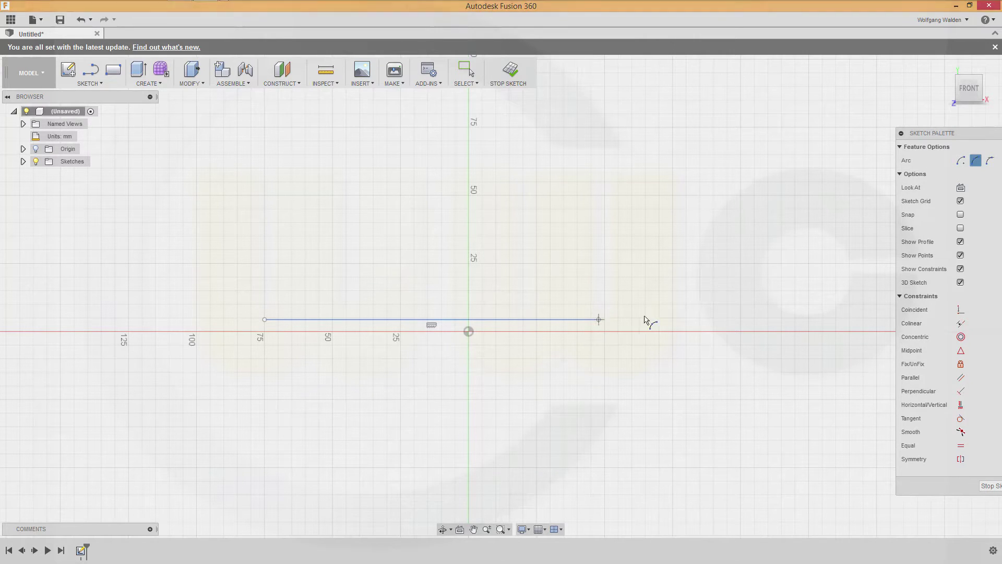
pyautogui.click(742, 319)
pyautogui.click(663, 258)
pyautogui.press('Escape')
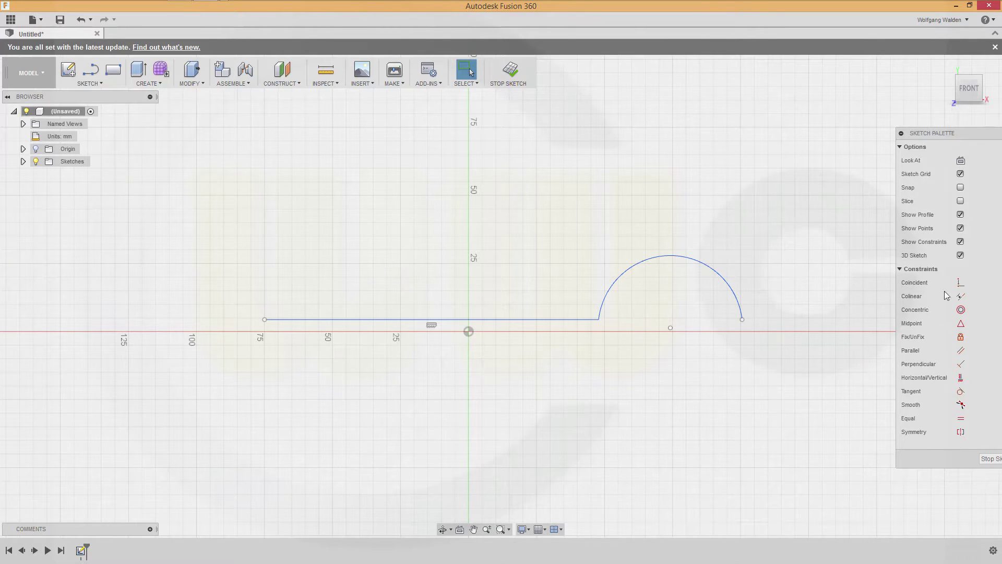
# Make the arc's end and centre coincident with the line, and the line with the origin.
pyautogui.click(961, 282)
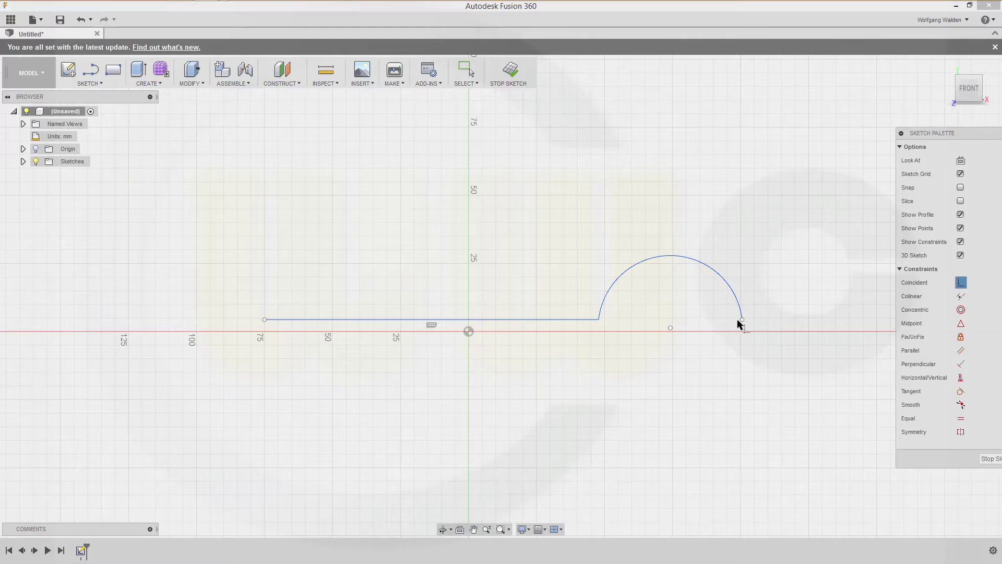
pyautogui.click(742, 319)
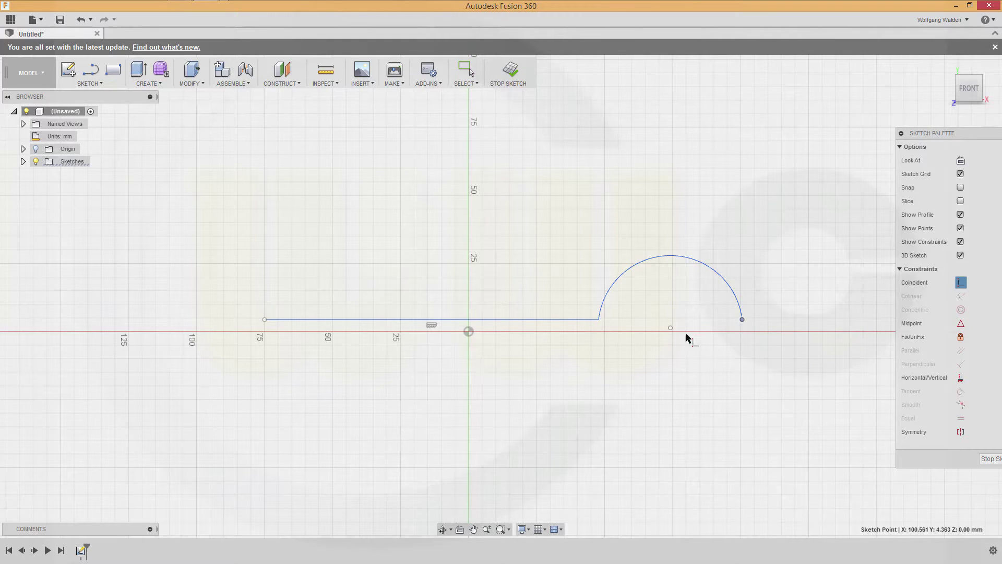
pyautogui.click(566, 319)
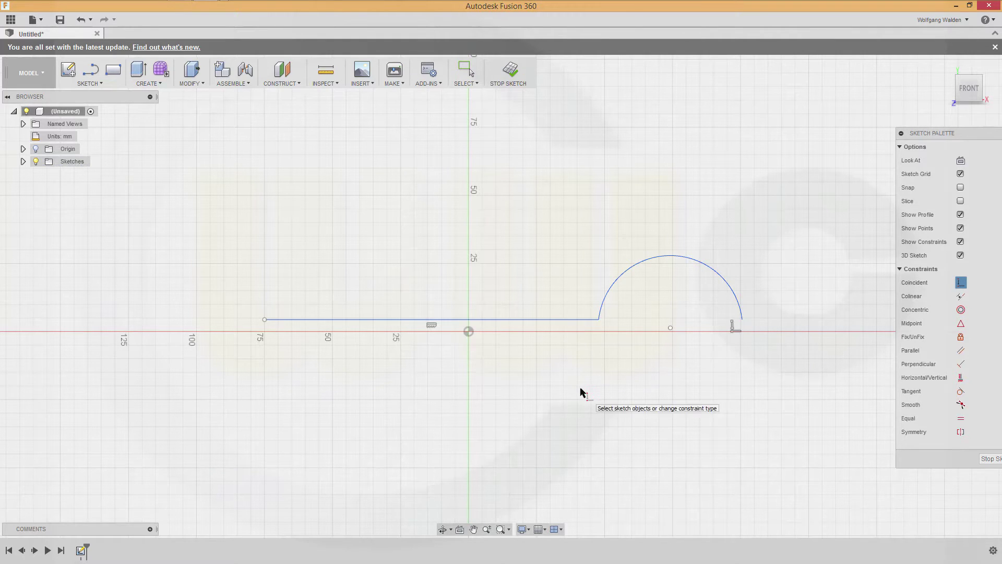
pyautogui.click(670, 328)
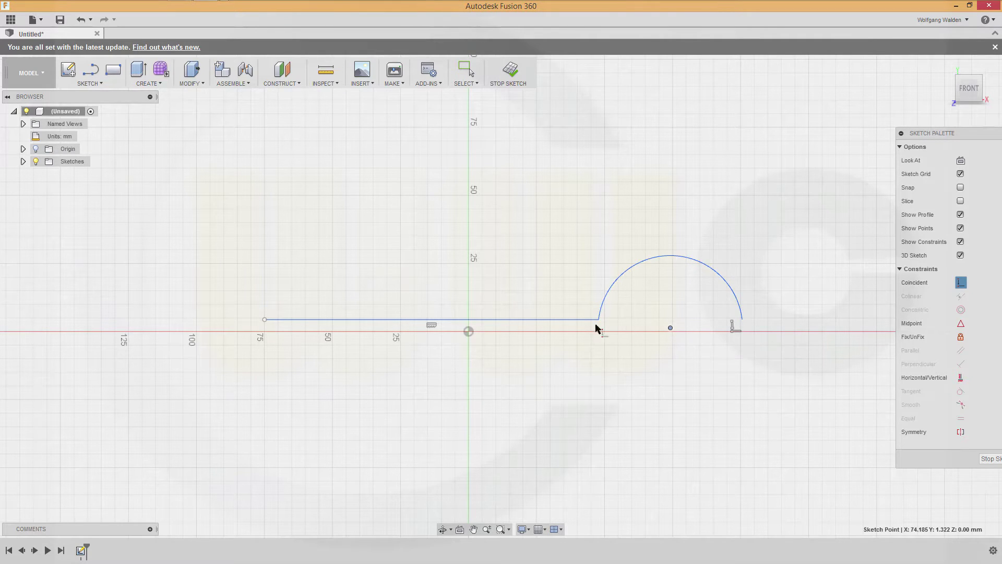
pyautogui.click(553, 319)
pyautogui.click(468, 332)
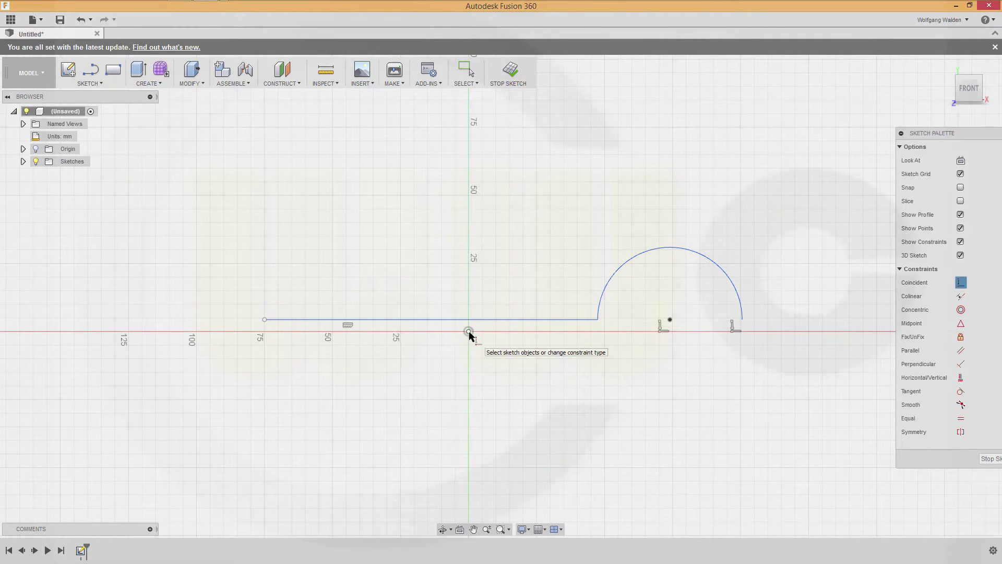
pyautogui.click(487, 320)
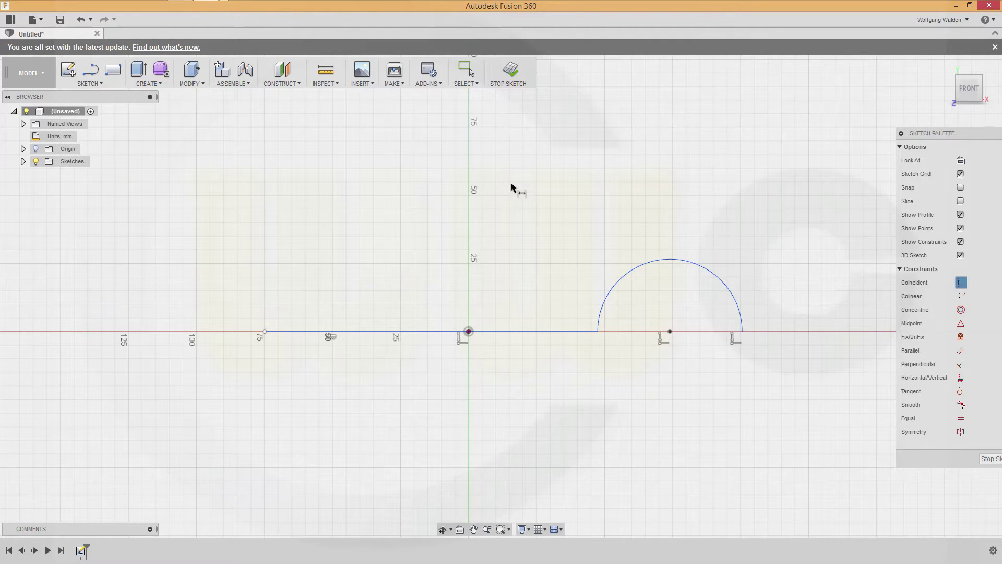
# Dimension the arc radius to 25 and its centre 50 from the origin.
pyautogui.press('d')
pyautogui.click(664, 261)
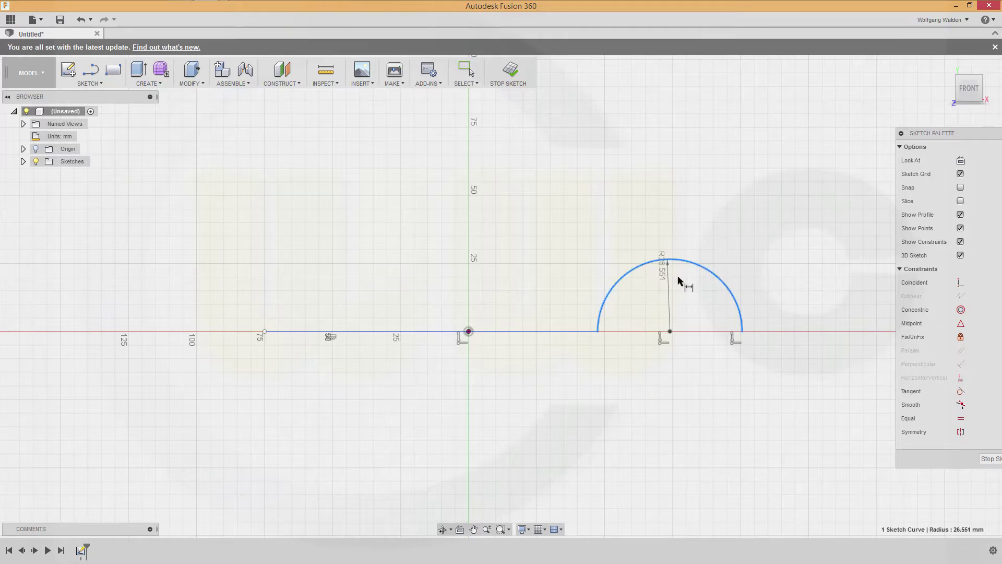
pyautogui.click(682, 293)
pyautogui.write('2')
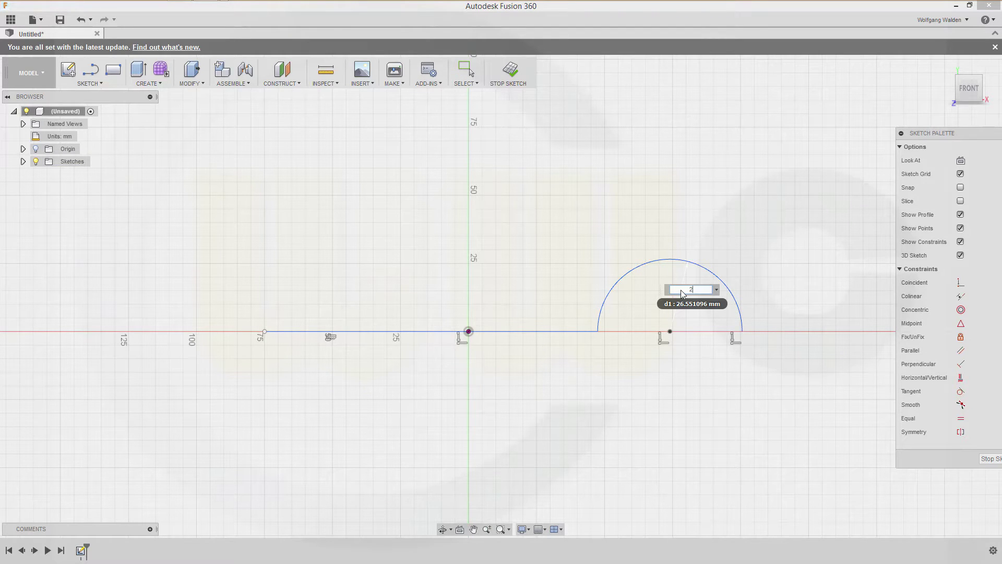
pyautogui.write('5')
pyautogui.press('Return')
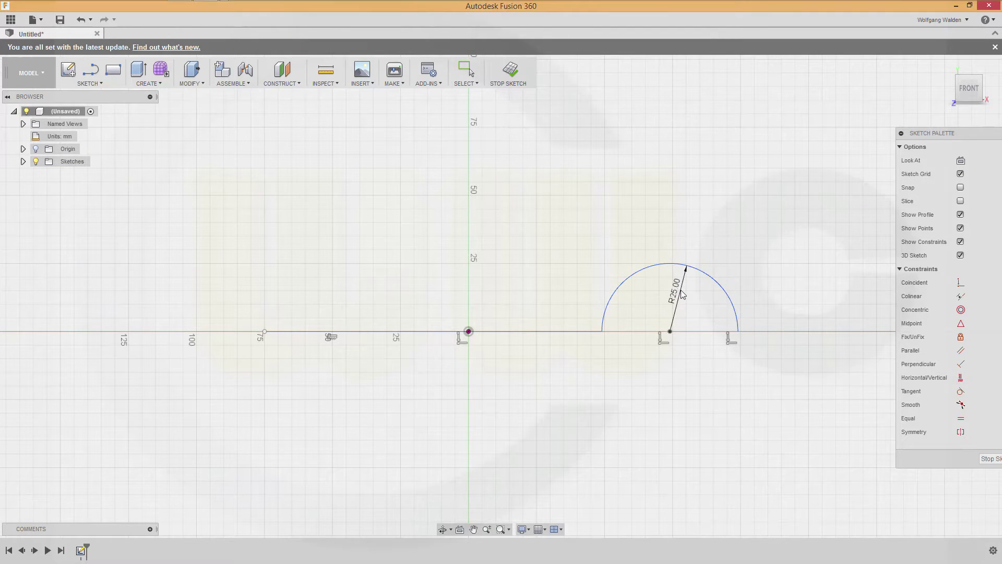
pyautogui.click(469, 332)
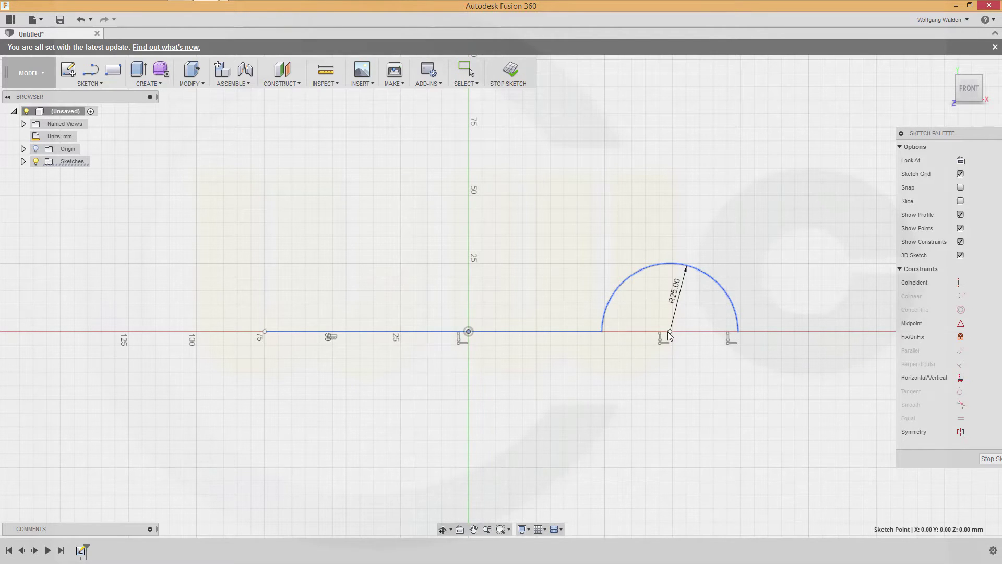
pyautogui.click(670, 330)
pyautogui.click(560, 215)
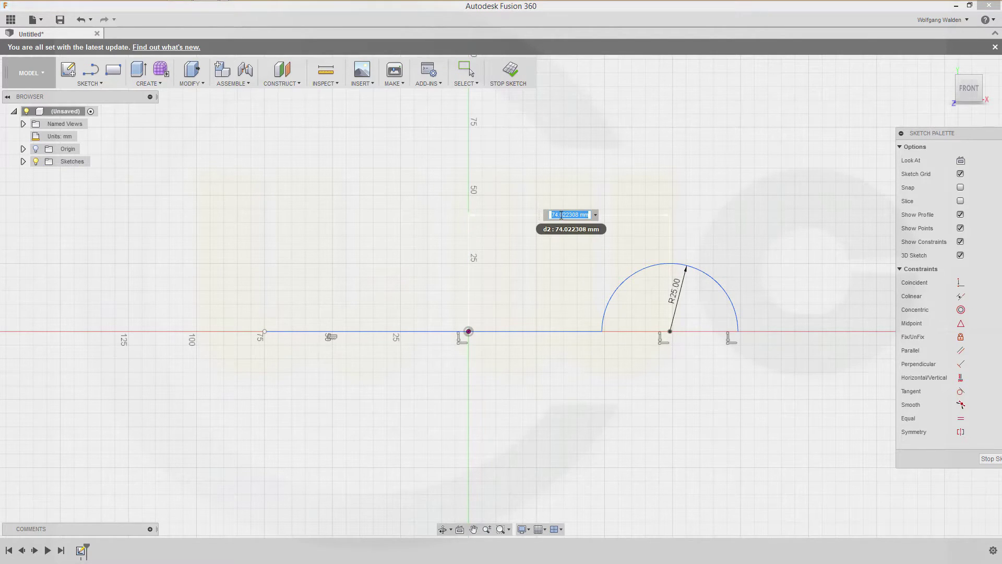
pyautogui.write('50')
pyautogui.press('Return')
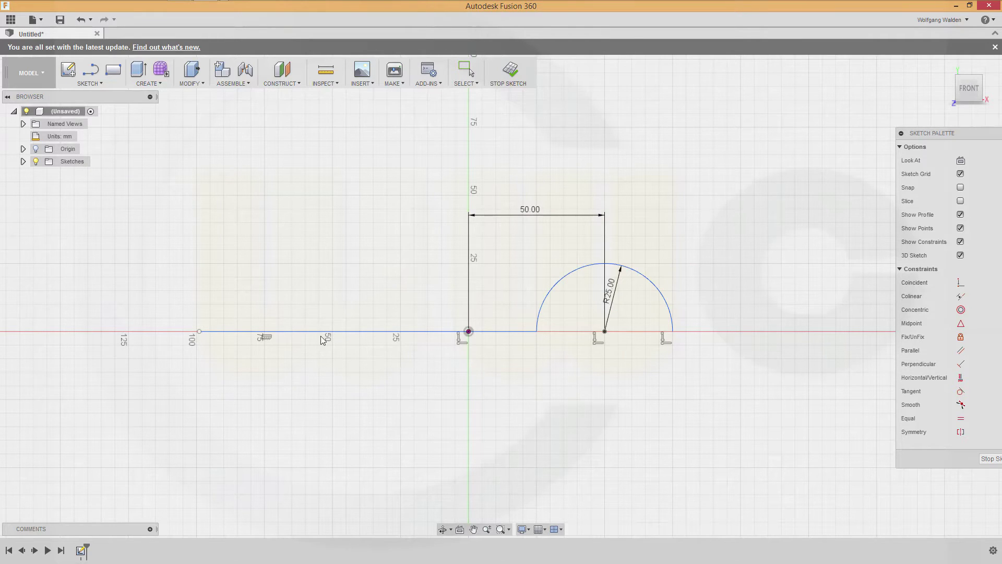
# Dimension the line's left end 79 from the origin.
pyautogui.click(199, 331)
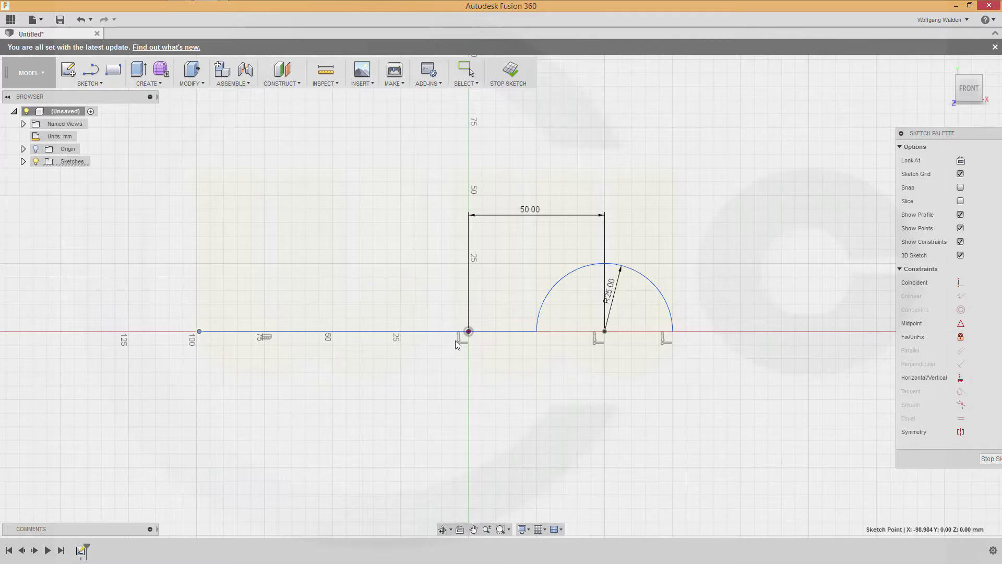
pyautogui.click(468, 331)
pyautogui.click(334, 211)
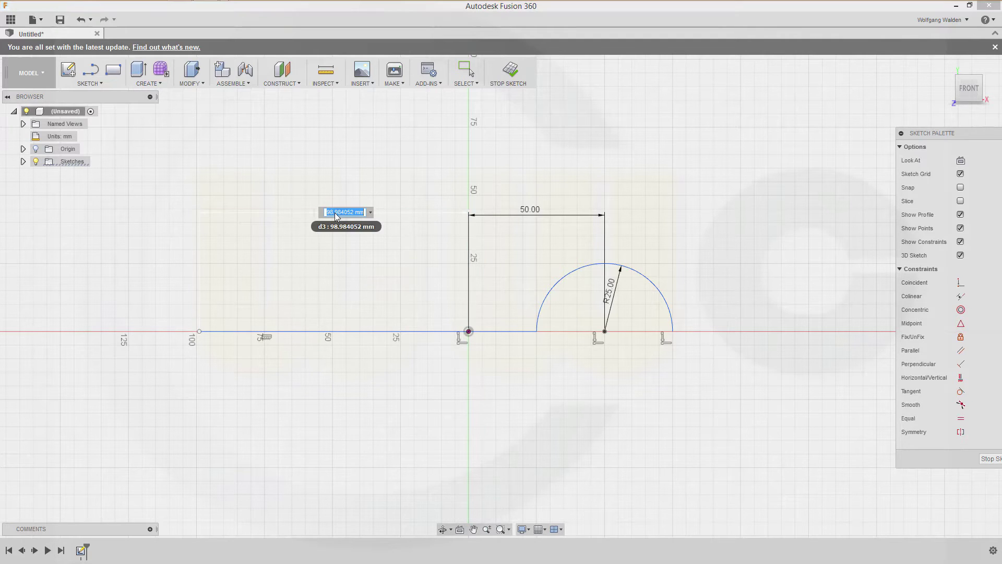
pyautogui.write('79')
pyautogui.press('Return')
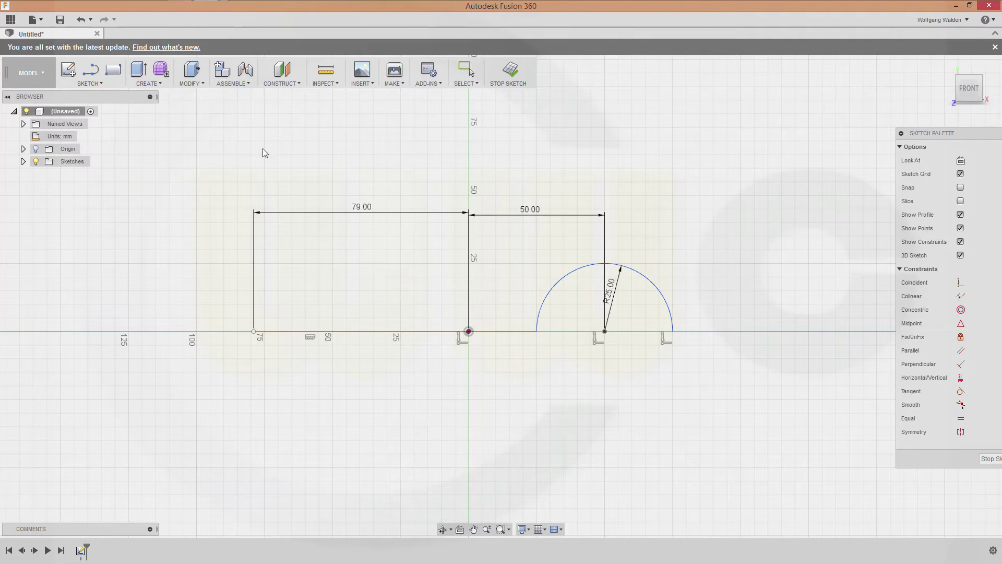
# Offset the line-and-arc chain by 4 mm to create a parallel path.
pyautogui.click(102, 83)
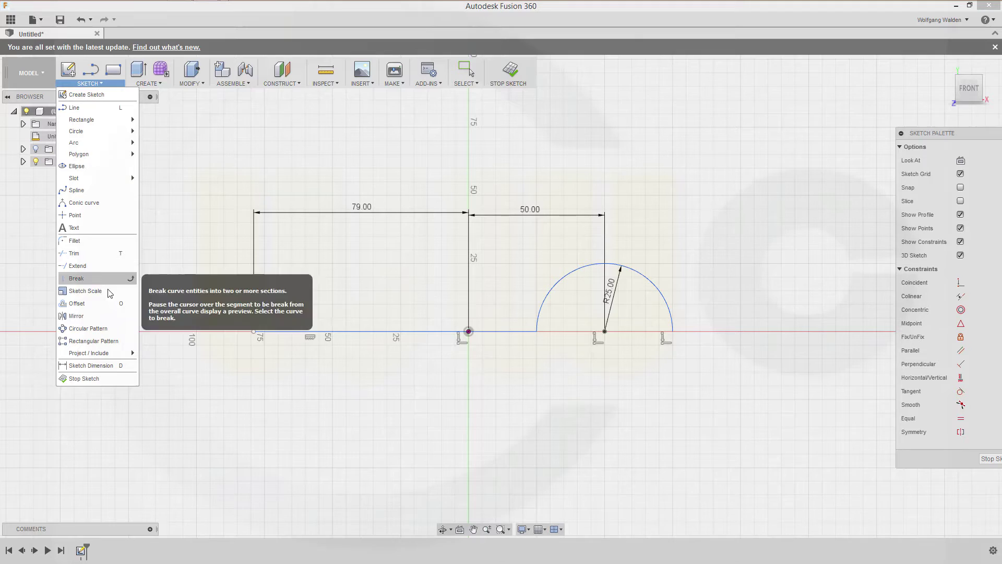
pyautogui.press('Escape')
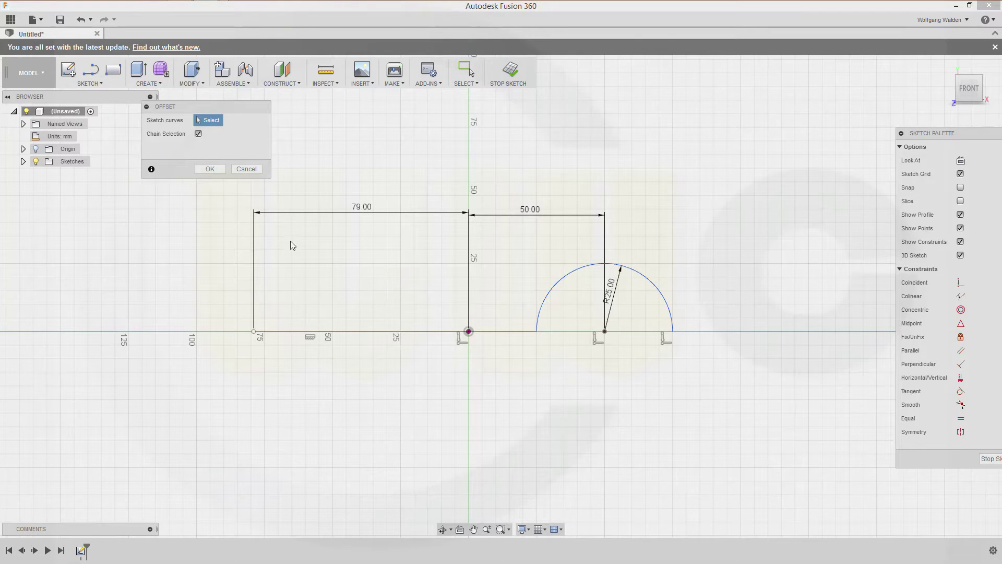
pyautogui.click(564, 277)
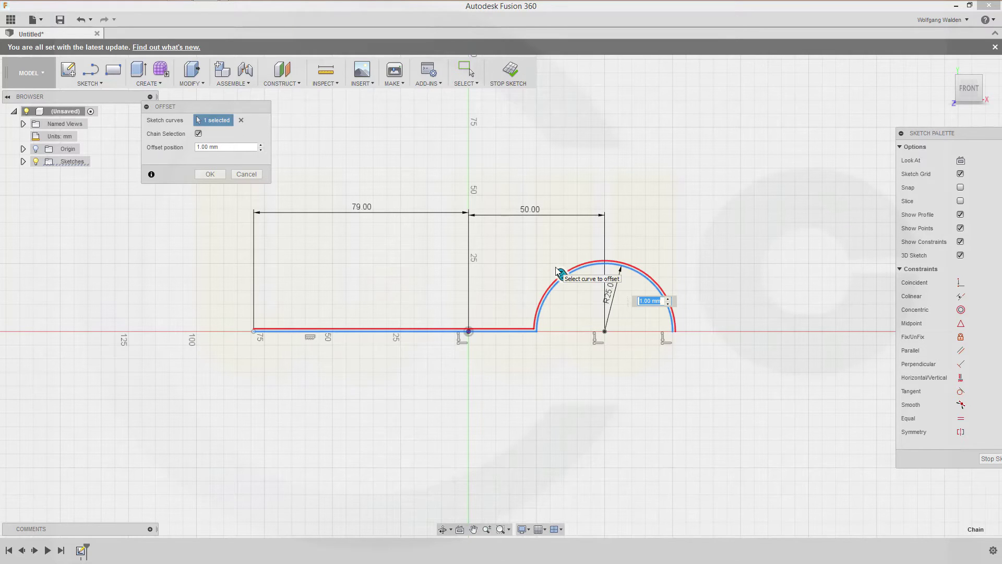
pyautogui.write('4')
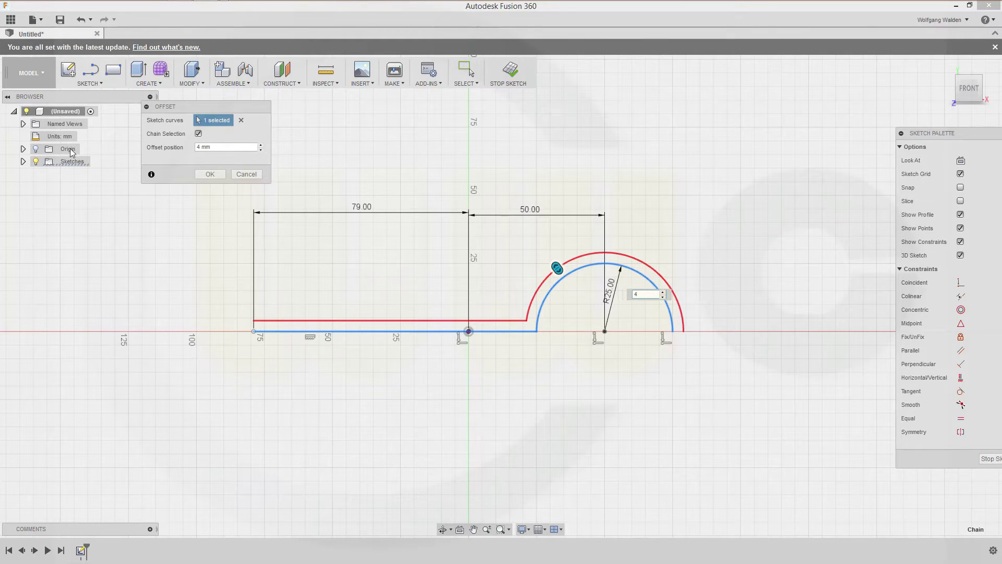
pyautogui.click(212, 175)
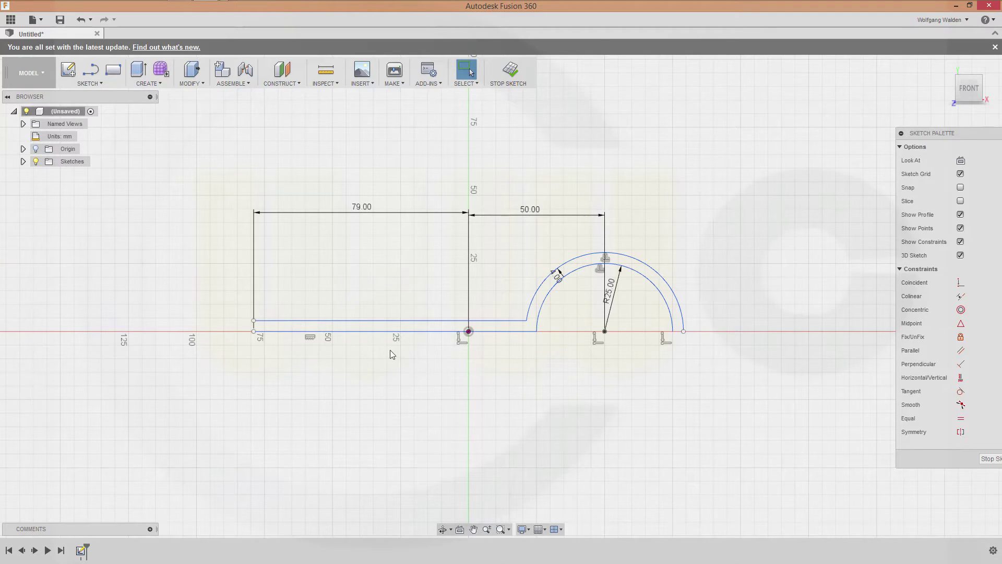
pyautogui.click(255, 320)
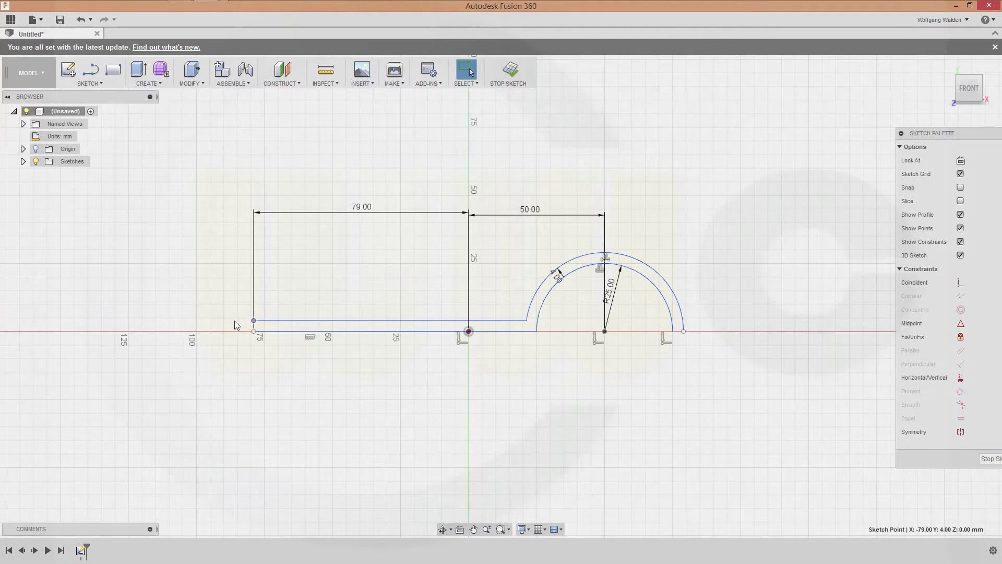
pyautogui.click(503, 320)
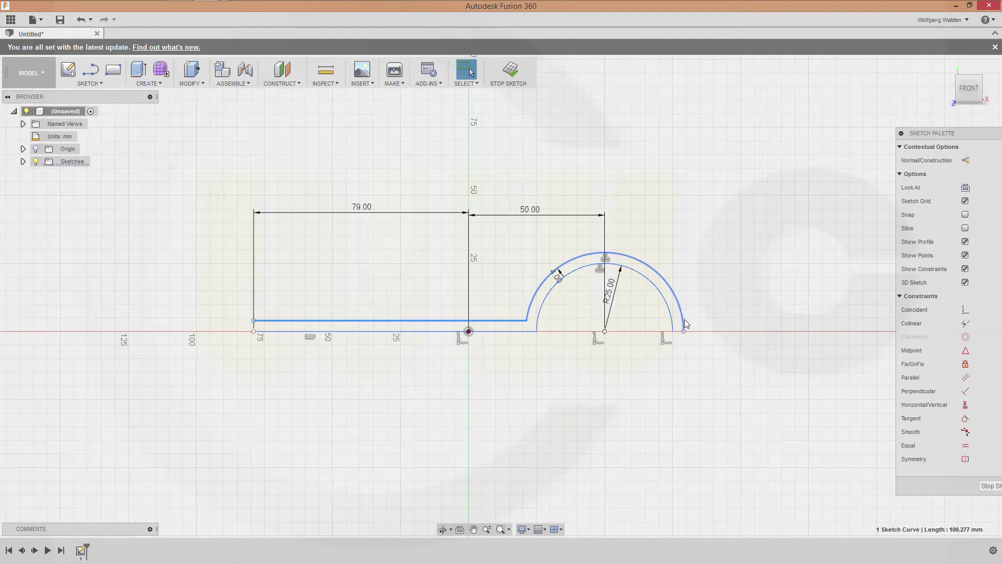
pyautogui.click(772, 290)
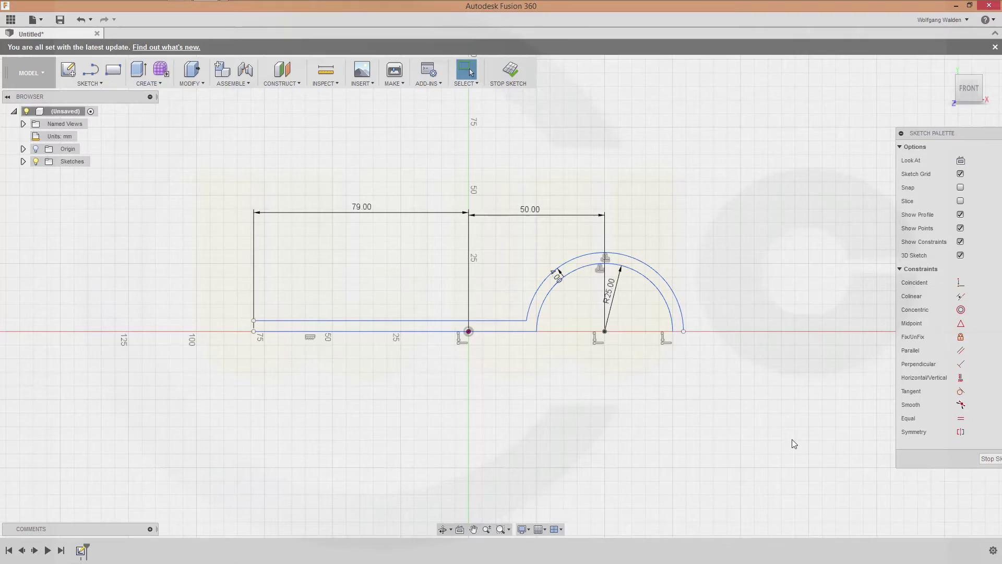
# Finish the sketch and switch to the Patch workspace.
pyautogui.click(989, 458)
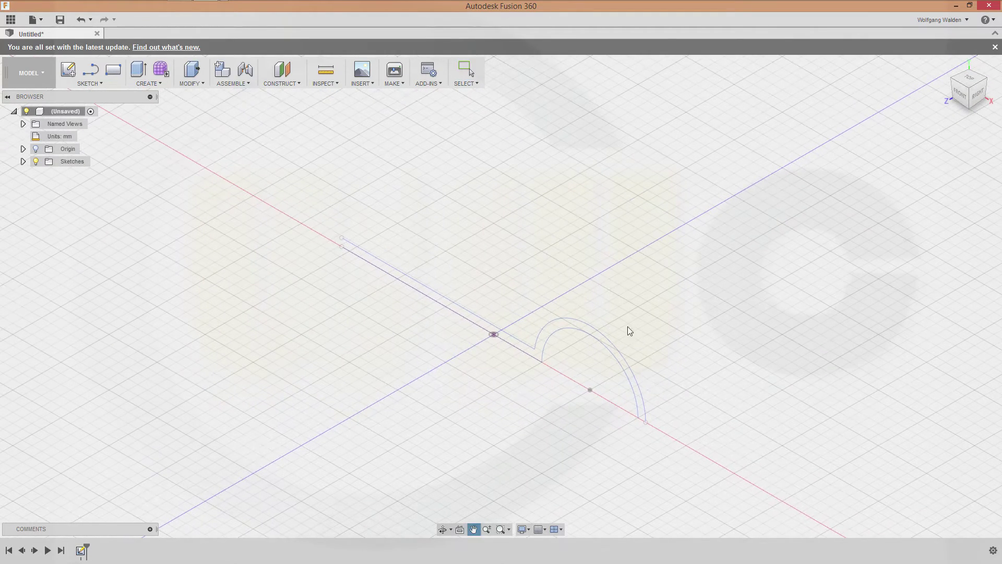
pyautogui.click(43, 74)
pyautogui.click(18, 115)
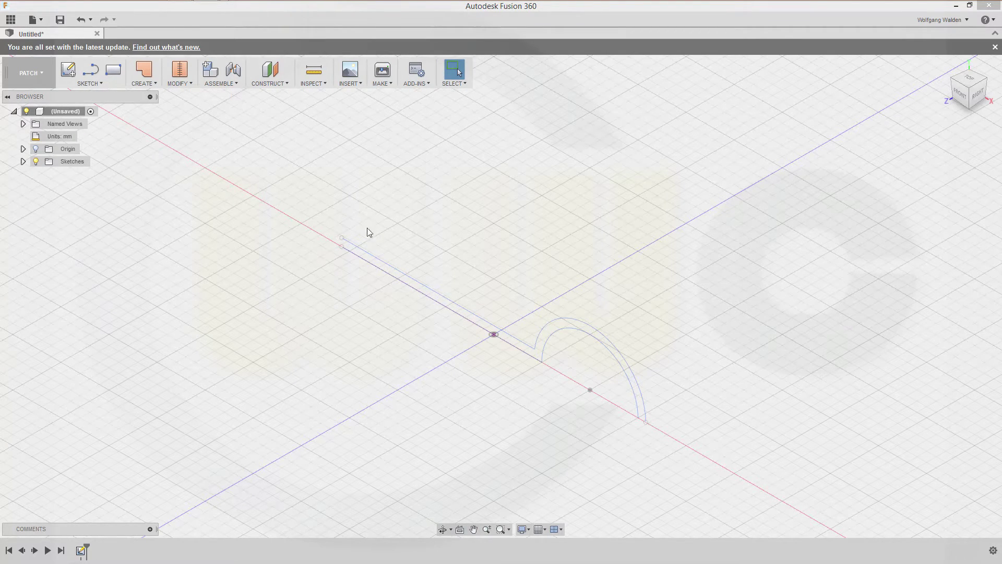
# Extrude the offset curve into a surface, symmetric, 50 mm distance.
pyautogui.click(155, 83)
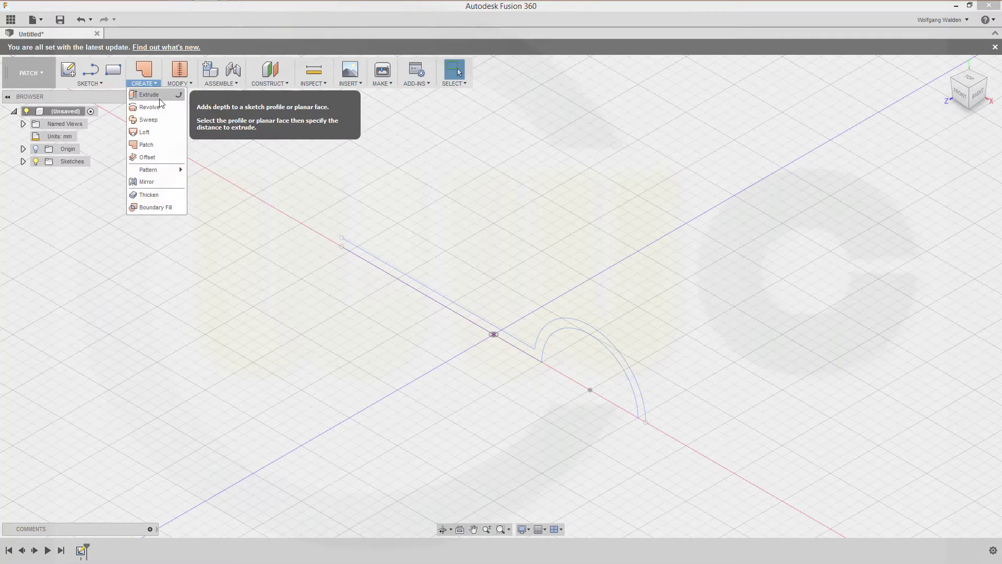
pyautogui.click(157, 95)
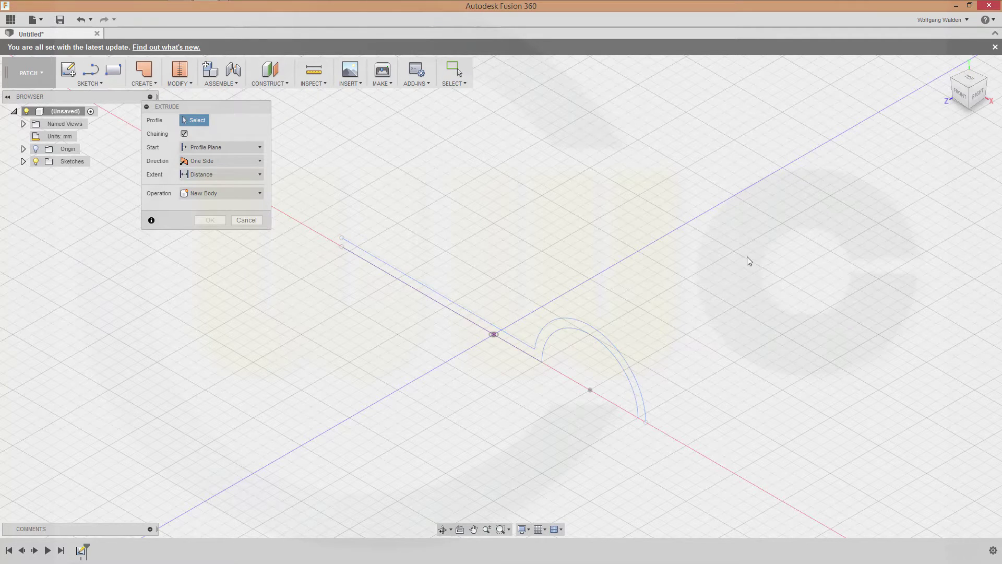
pyautogui.click(556, 319)
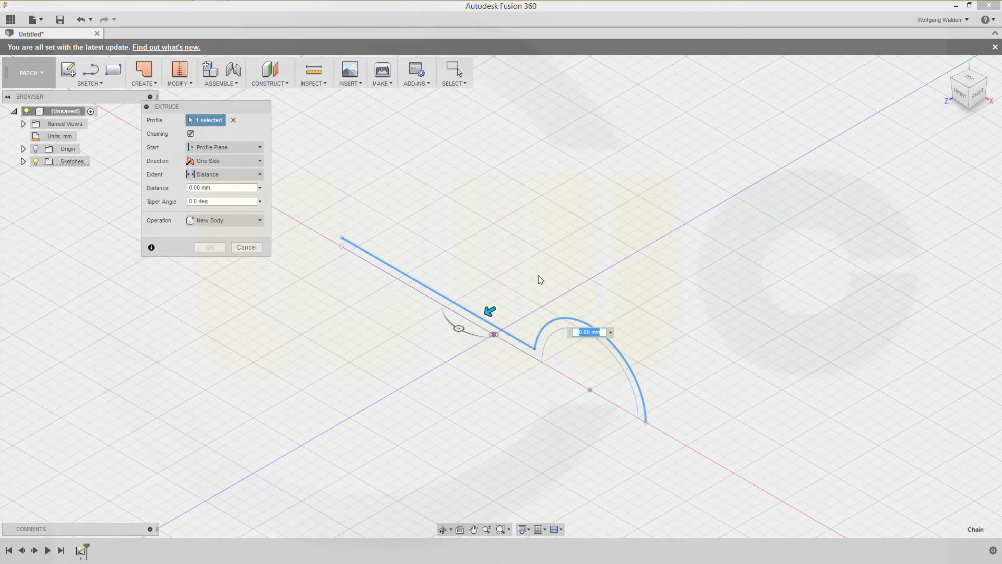
pyautogui.click(260, 160)
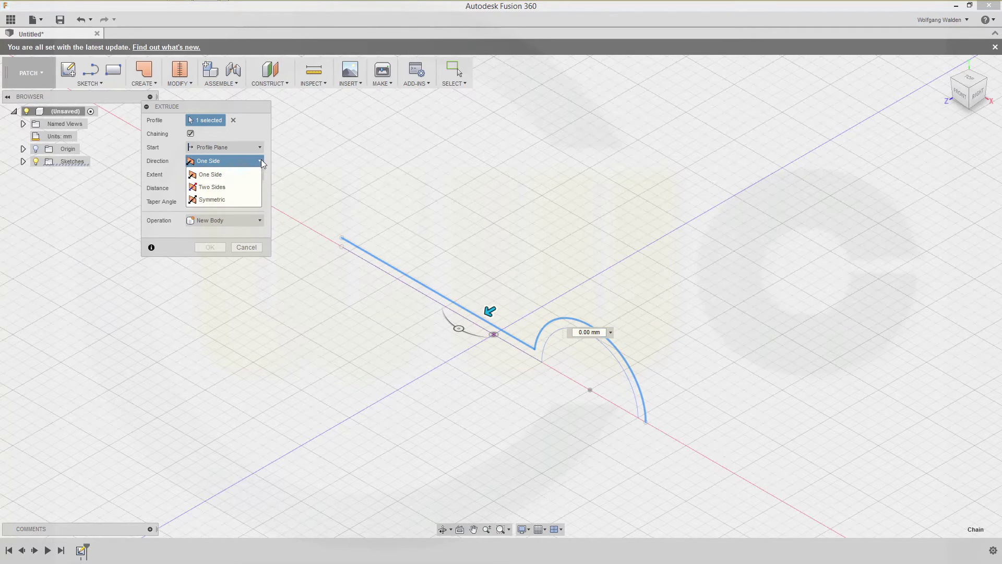
pyautogui.click(231, 192)
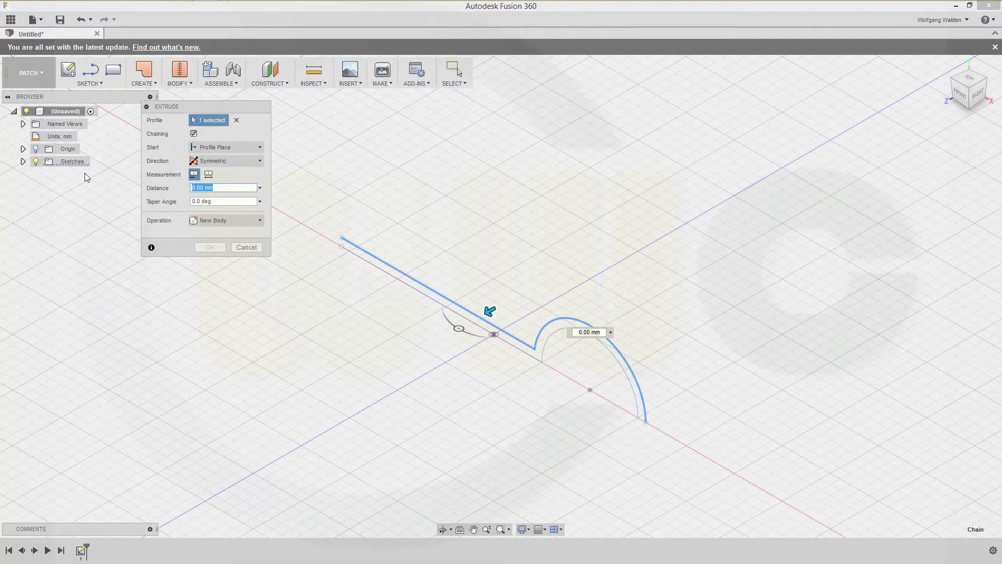
pyautogui.write('50')
pyautogui.press('Tab')
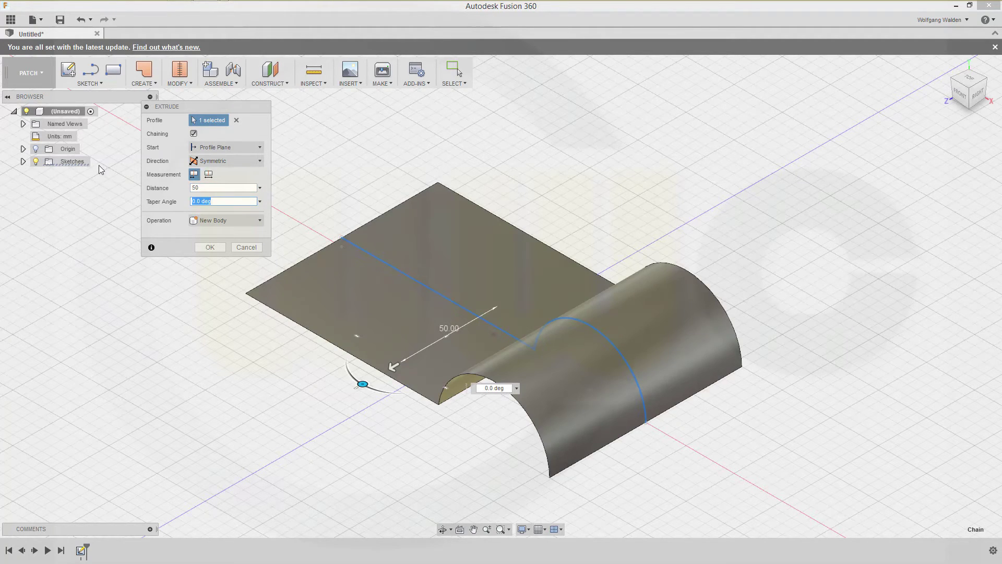
pyautogui.click(210, 248)
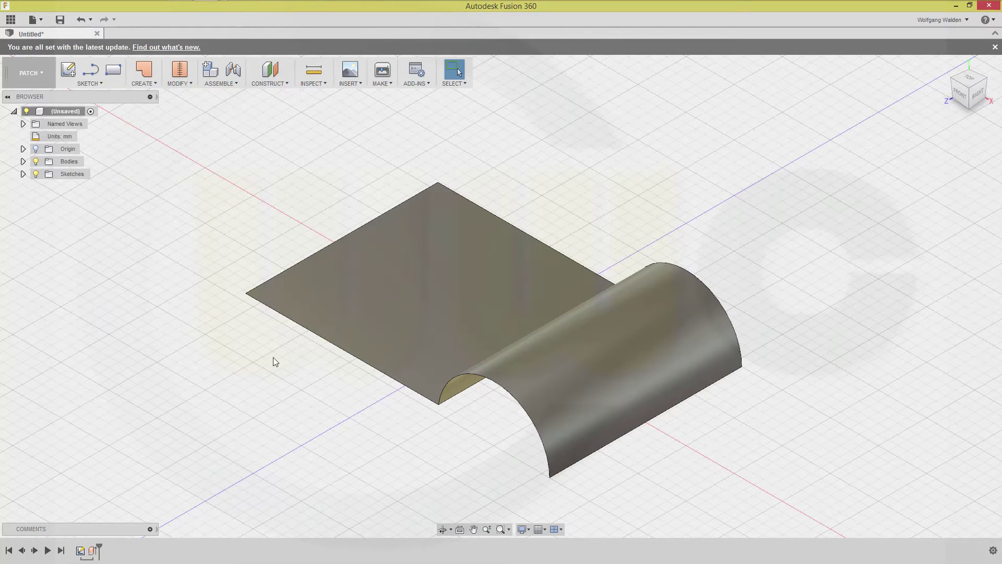
# Expand Bodies and Sketches in the browser and return to the Model workspace.
pyautogui.keyDown('shift'); pyautogui.moveTo(262, 397); pyautogui.dragTo(279, 364, button='middle'); pyautogui.keyUp('shift')
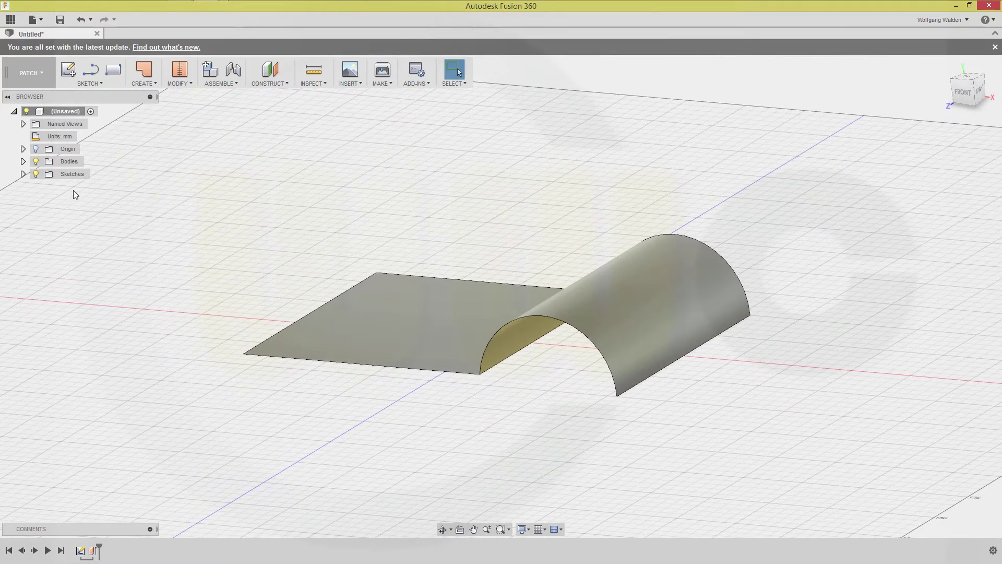
pyautogui.click(23, 161)
pyautogui.click(23, 186)
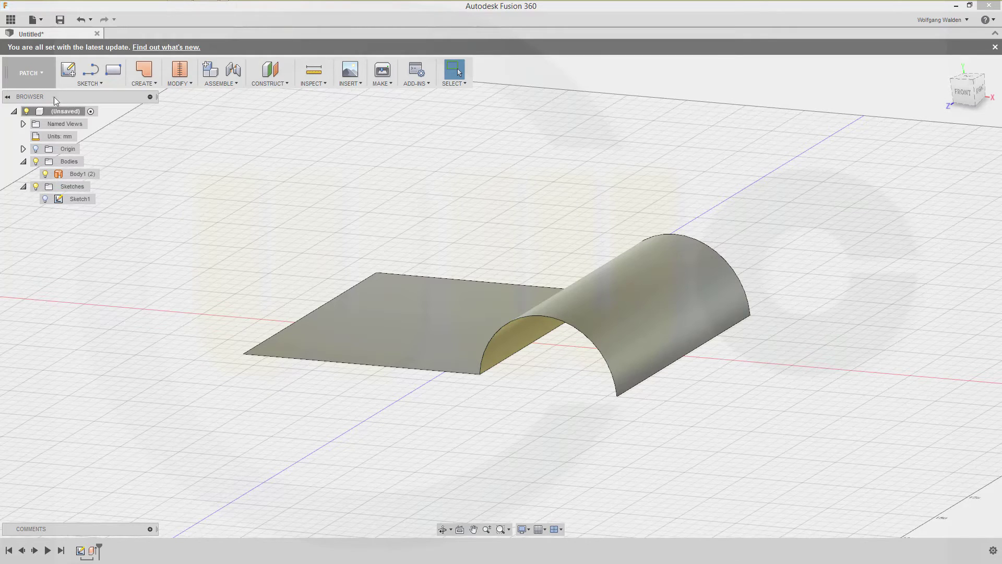
pyautogui.click(44, 72)
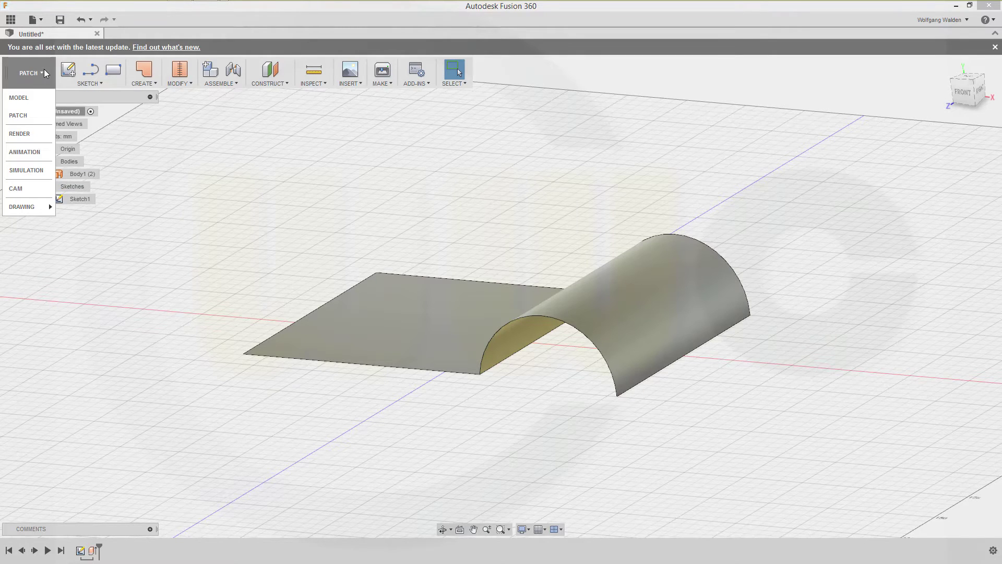
pyautogui.click(33, 98)
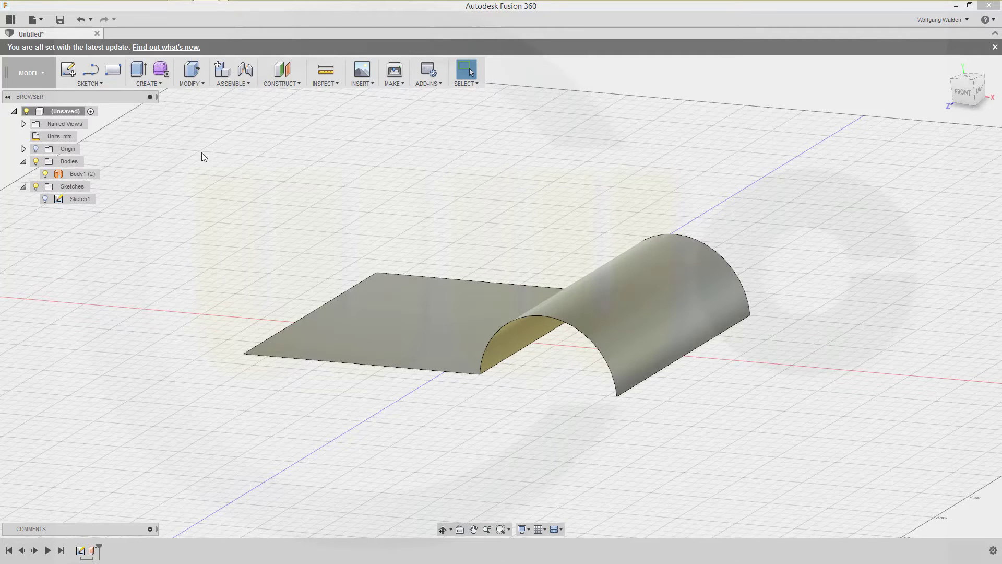
# Rotate a copy of the arched surface body 180° about the Y axis with Move/Copy.
pyautogui.click(202, 85)
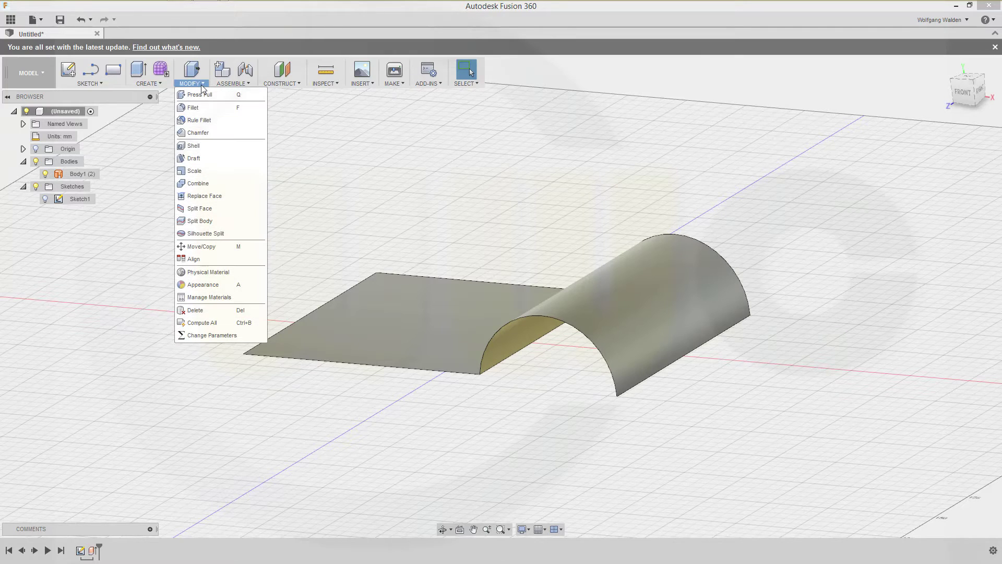
pyautogui.click(212, 245)
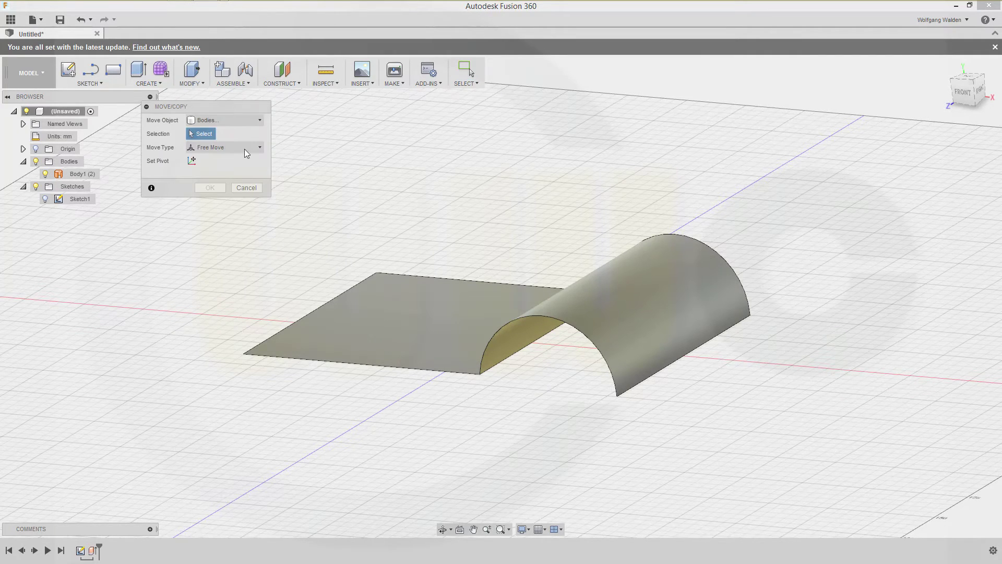
pyautogui.click(437, 322)
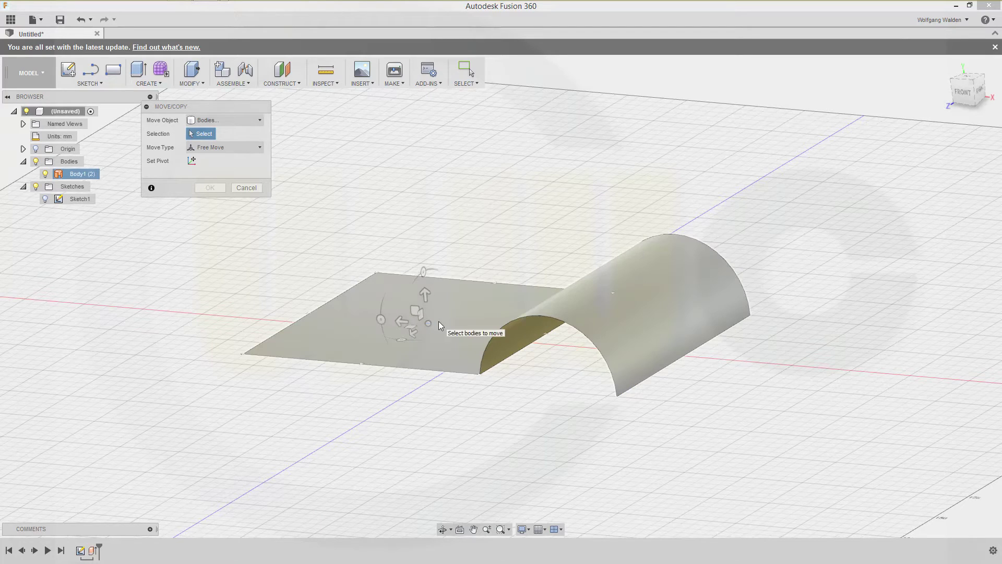
pyautogui.click(586, 310)
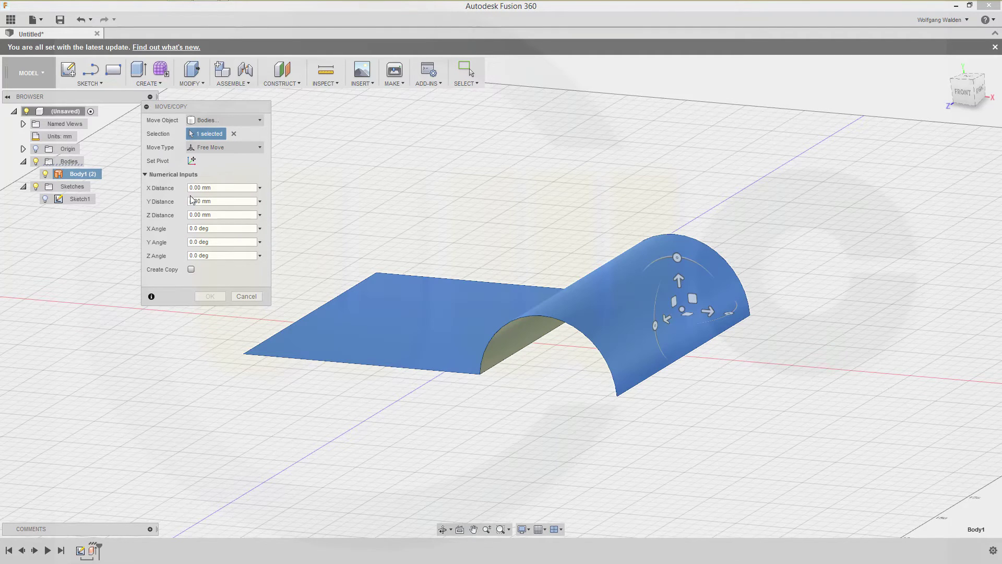
pyautogui.click(261, 147)
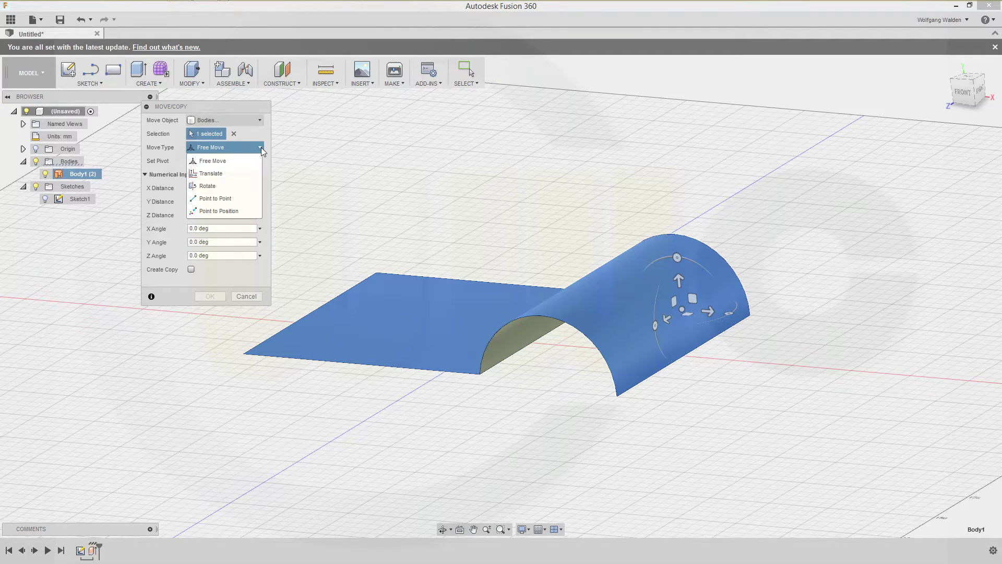
pyautogui.click(211, 183)
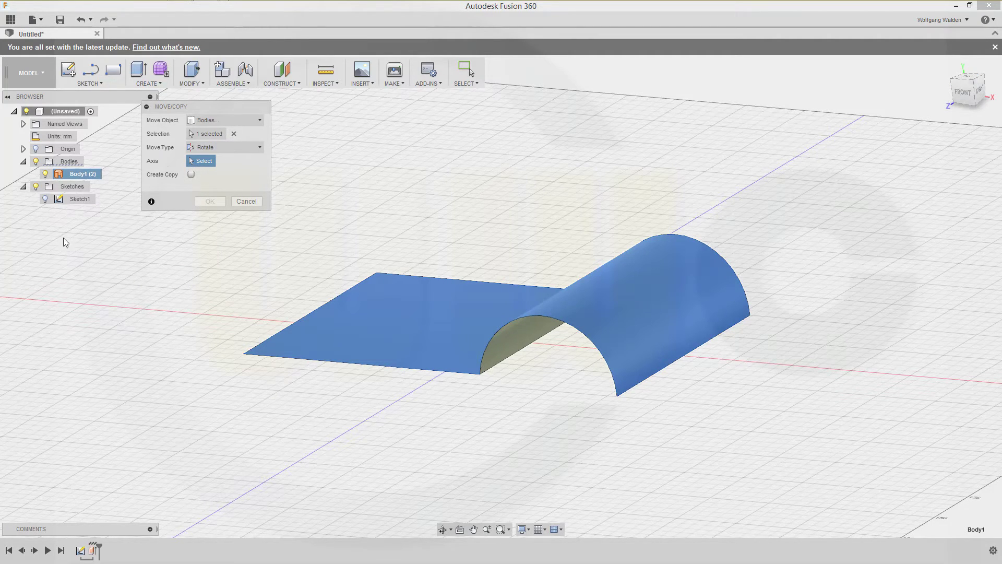
pyautogui.click(23, 148)
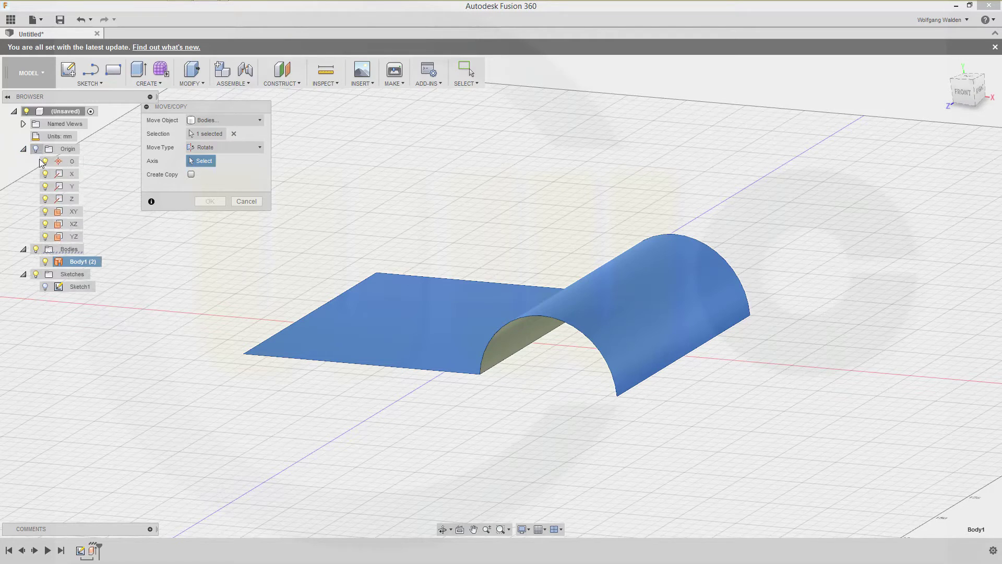
pyautogui.click(73, 188)
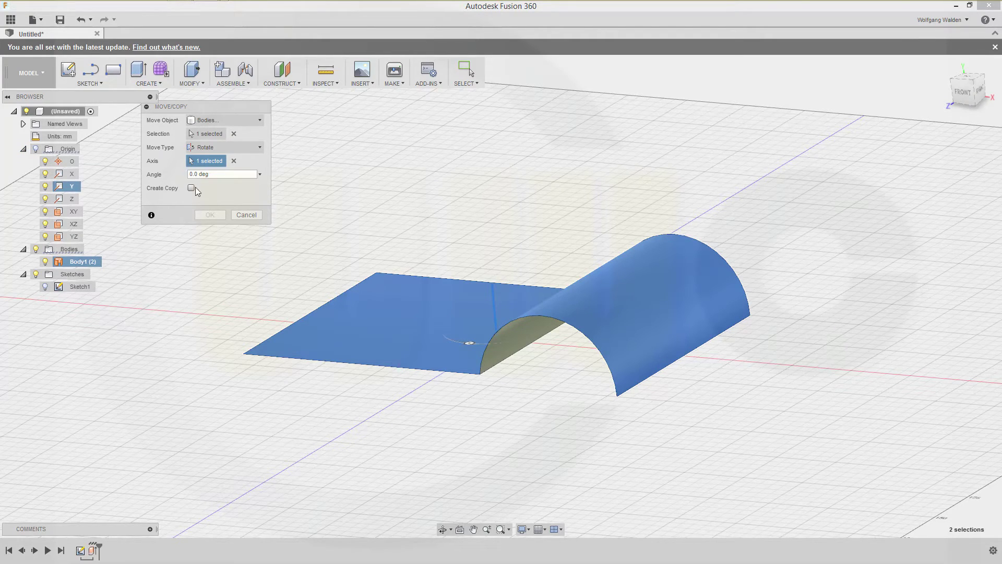
pyautogui.click(191, 189)
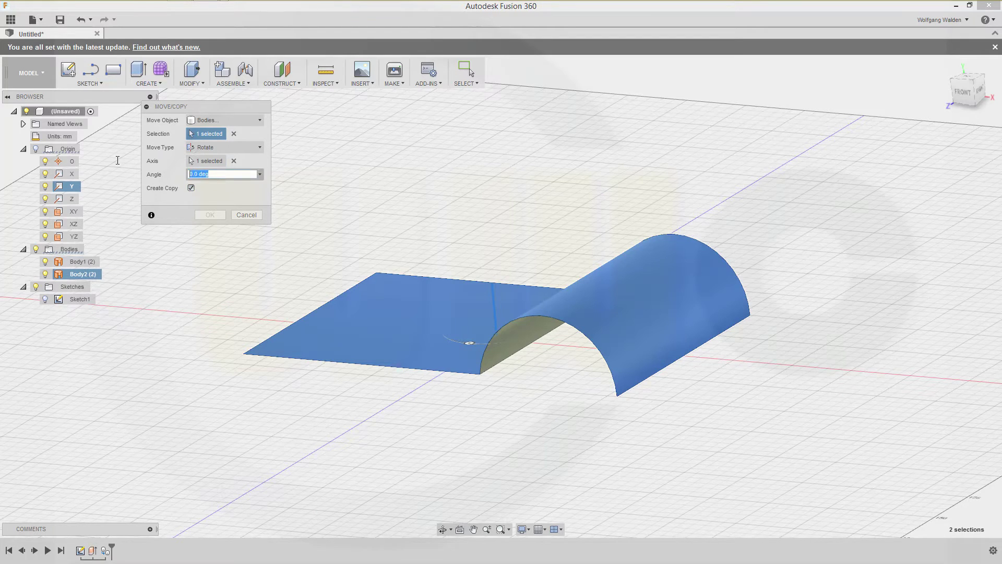
pyautogui.write('18')
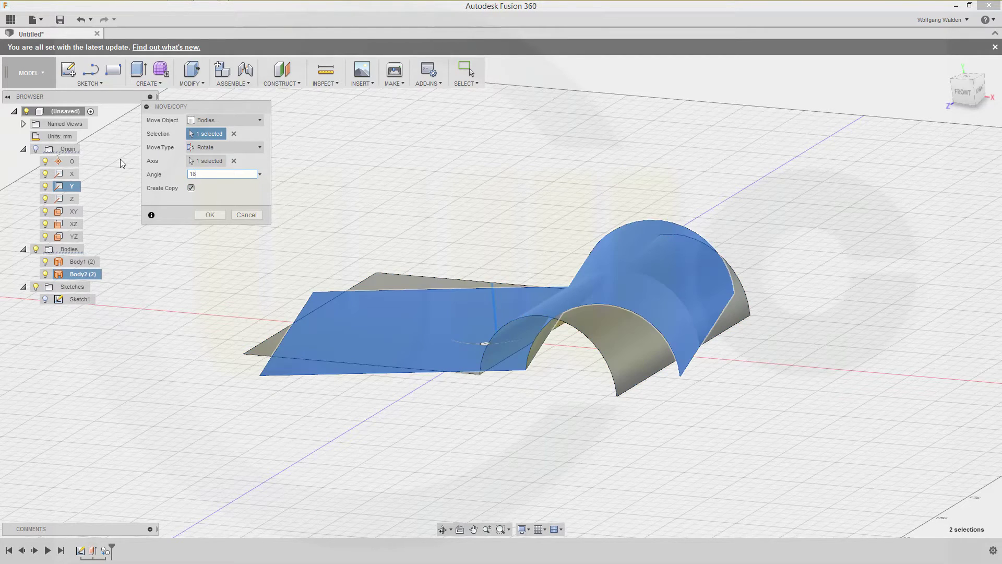
pyautogui.write('0')
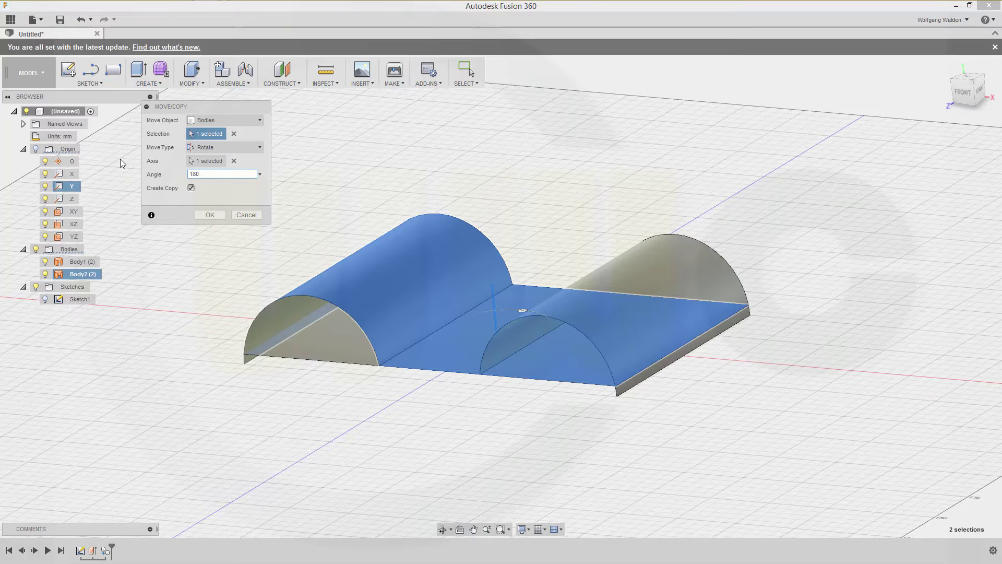
pyautogui.click(199, 214)
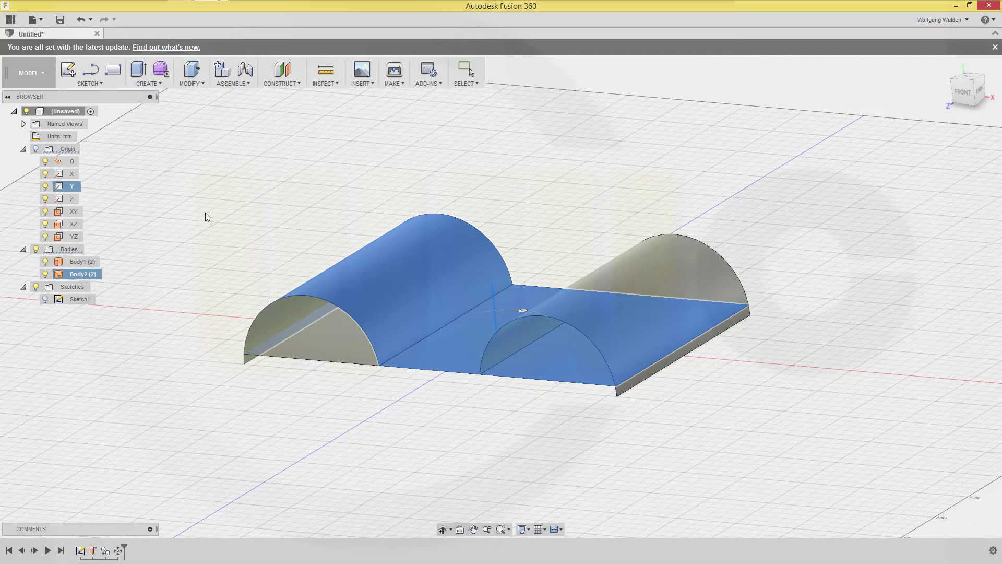
# Rotate Body2 90° about the X axis so it stands upright across Body1.
pyautogui.rightClick(243, 196)
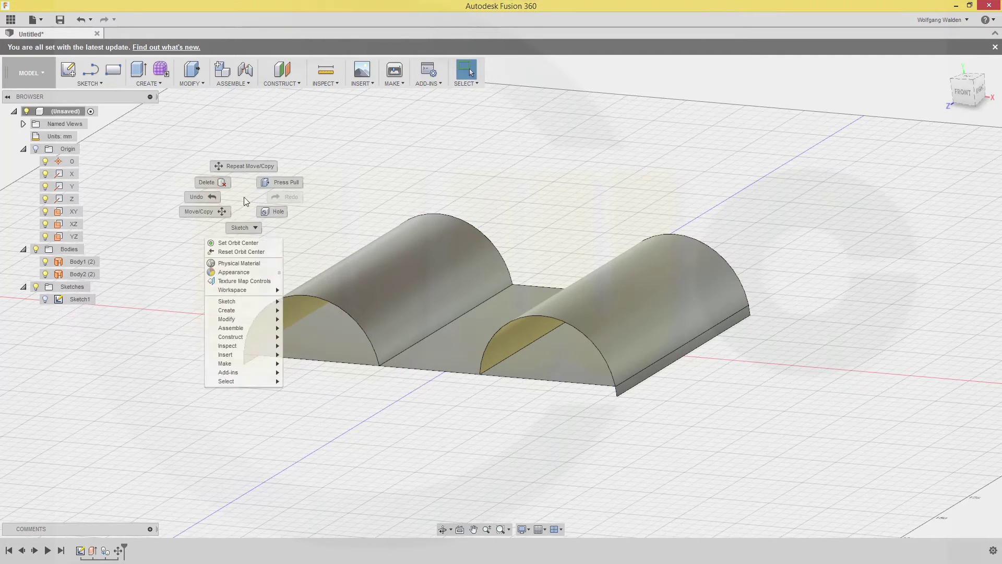
pyautogui.click(252, 165)
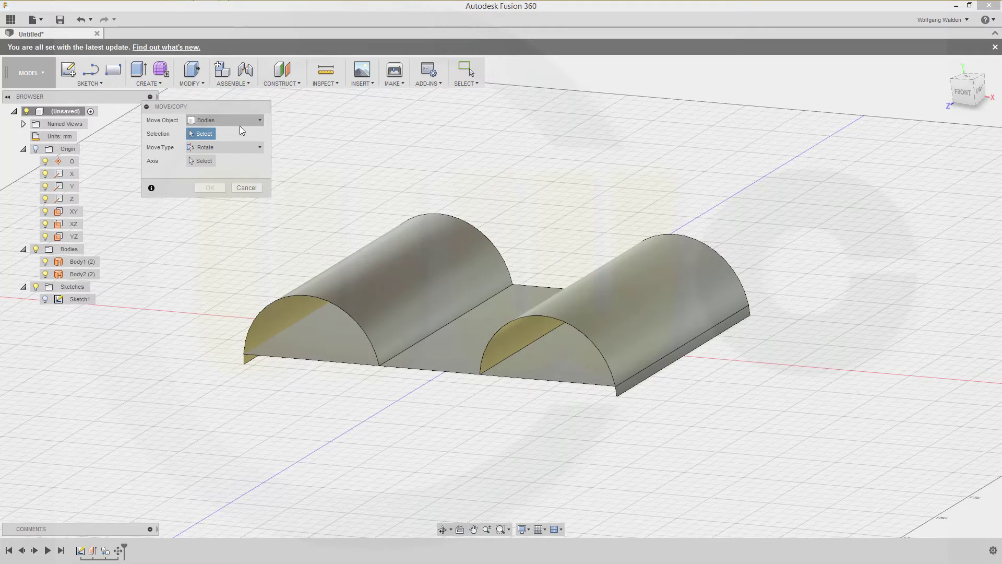
pyautogui.click(360, 259)
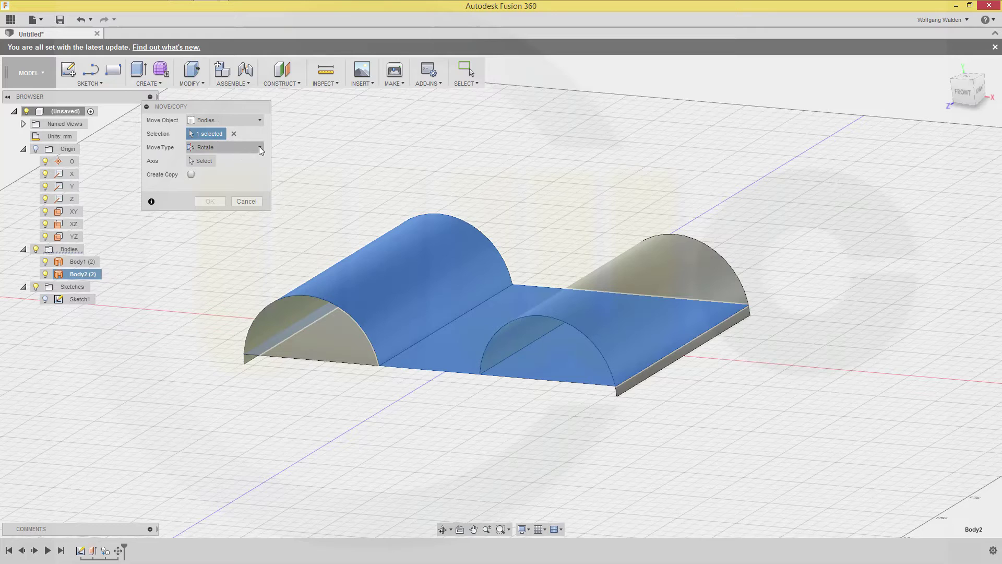
pyautogui.click(199, 163)
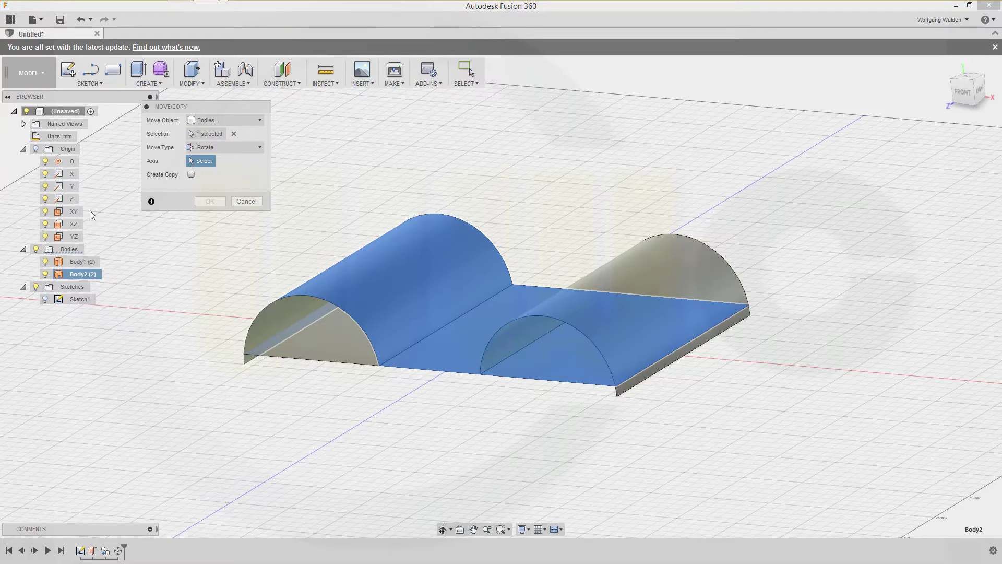
pyautogui.click(73, 174)
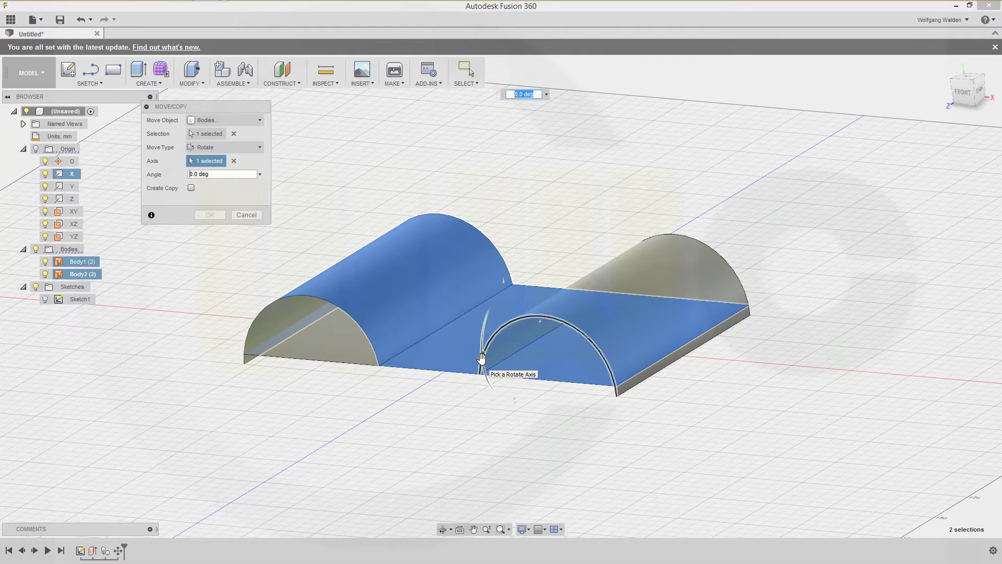
pyautogui.moveTo(481, 357); pyautogui.dragTo(486, 385)
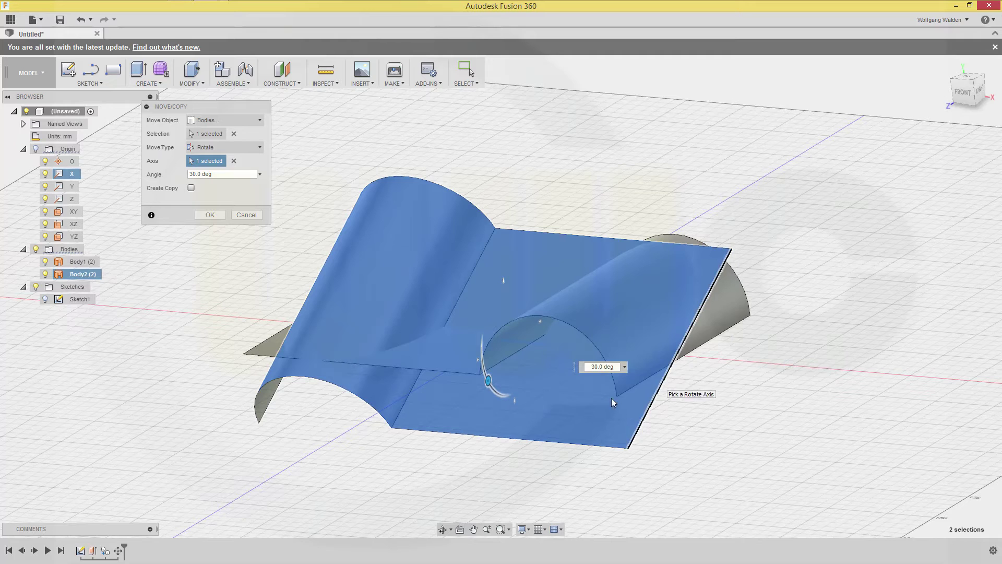
pyautogui.click(588, 364)
pyautogui.write('90')
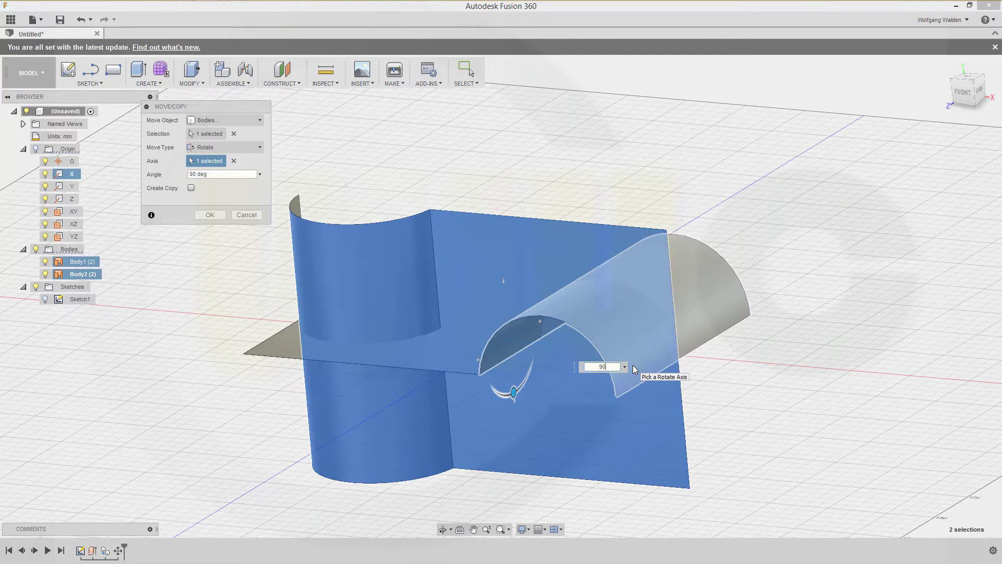
pyautogui.press('Return')
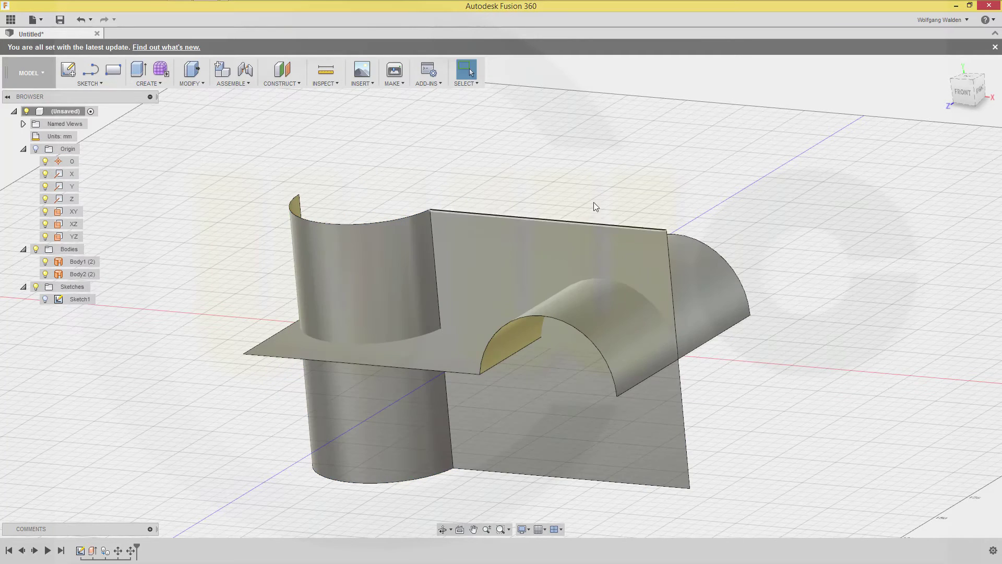
pyautogui.keyDown('shift'); pyautogui.moveTo(452, 215); pyautogui.dragTo(487, 218, button='middle'); pyautogui.keyUp('shift')
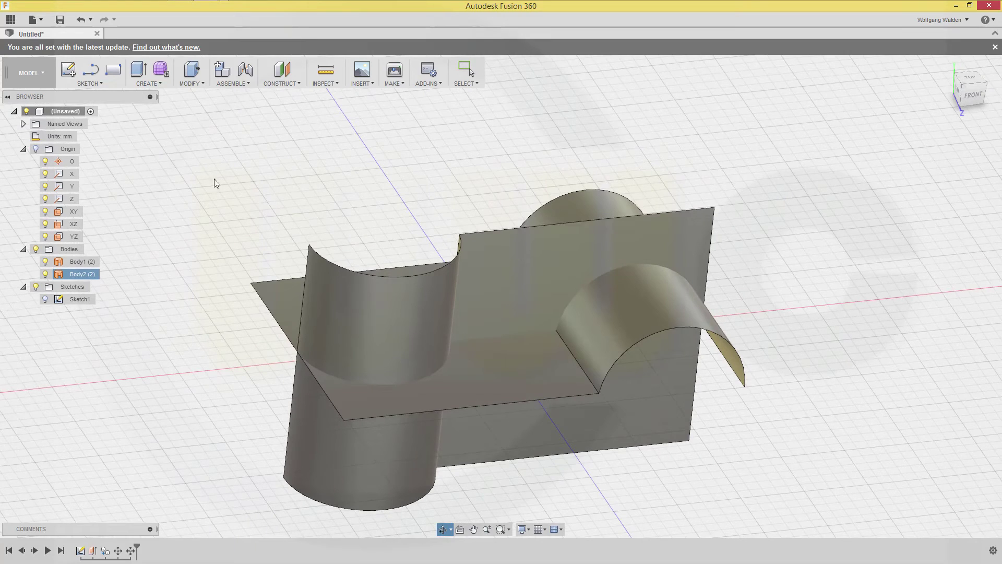
# In the Patch workspace, trim the flat surface with the upright surface, removing the far region.
pyautogui.click(43, 76)
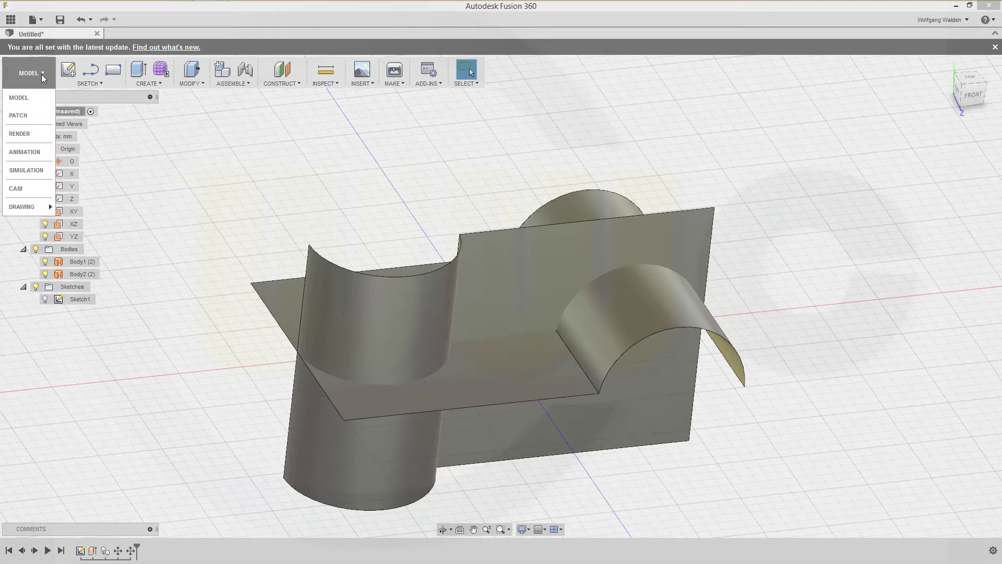
pyautogui.click(29, 116)
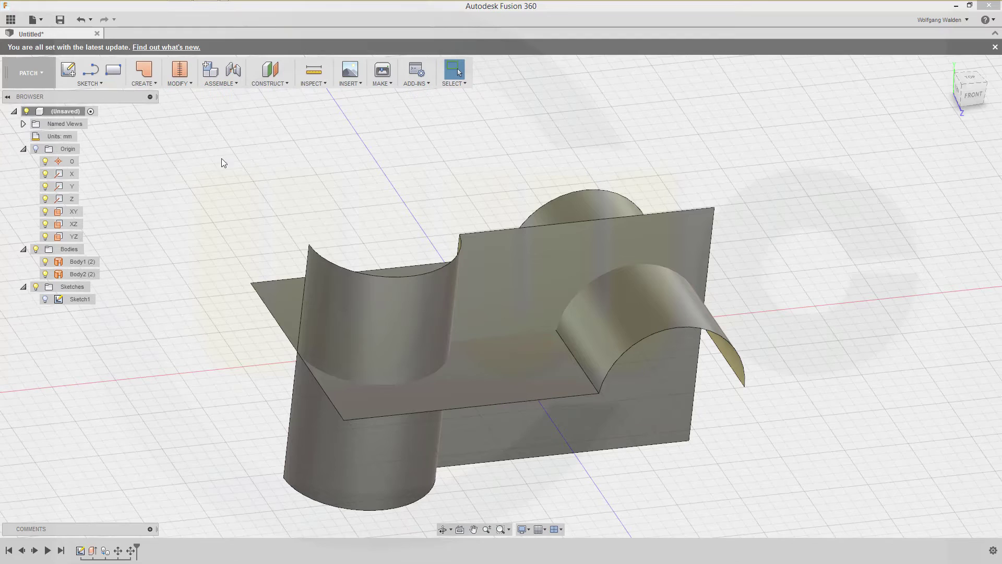
pyautogui.click(192, 87)
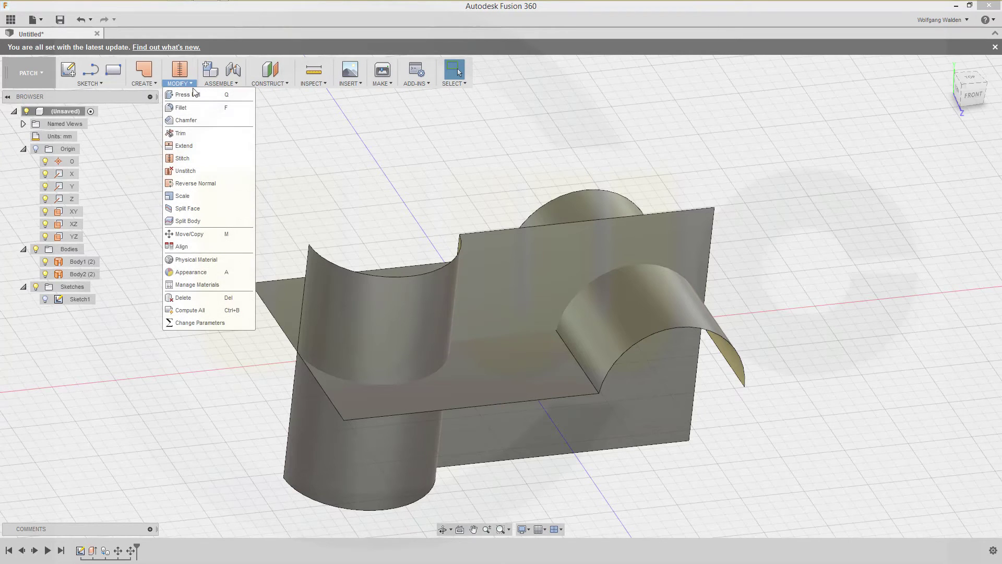
pyautogui.click(184, 134)
pyautogui.keyDown('shift'); pyautogui.moveTo(447, 208); pyautogui.dragTo(487, 183, button='middle'); pyautogui.keyUp('shift')
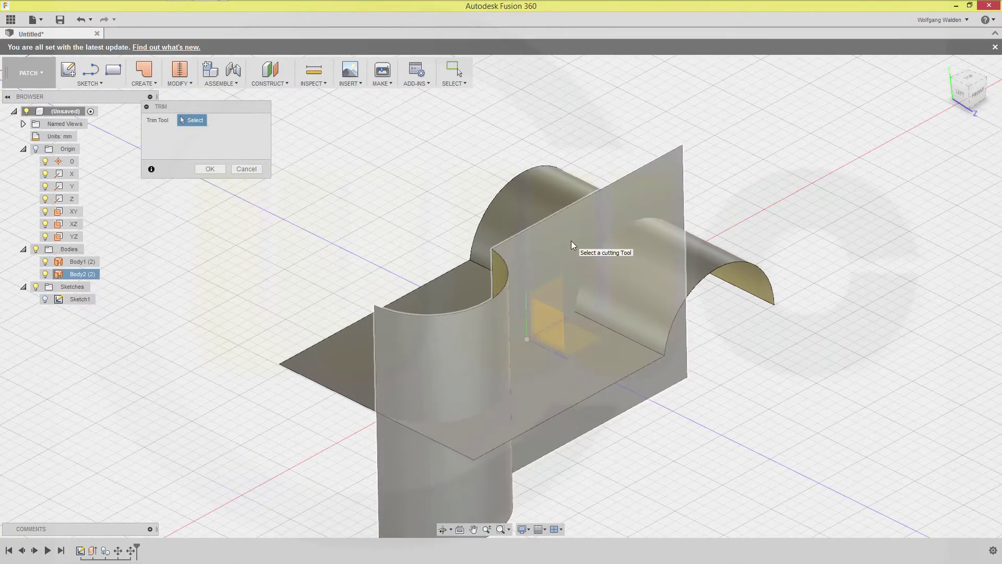
pyautogui.click(571, 242)
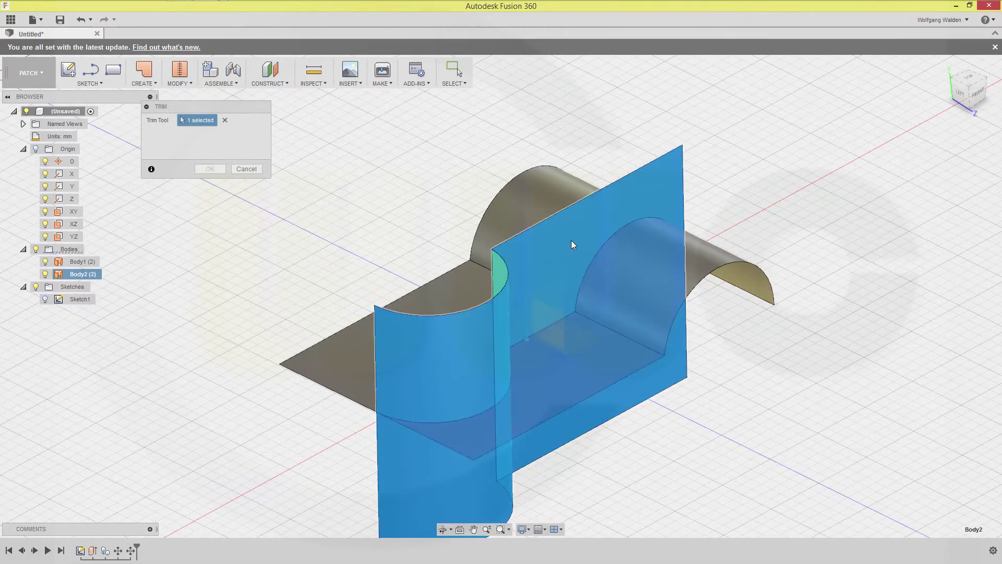
pyautogui.click(340, 368)
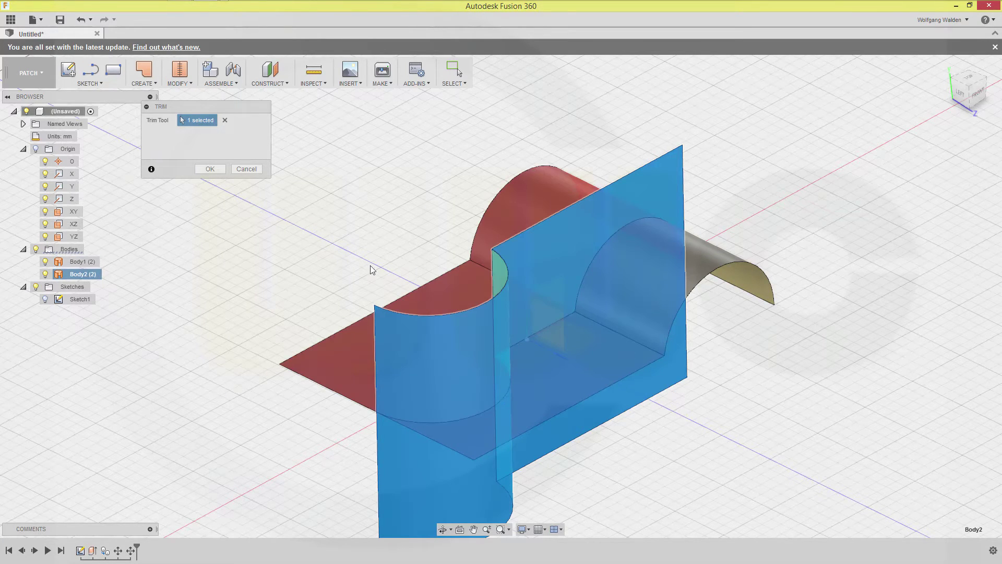
pyautogui.click(210, 169)
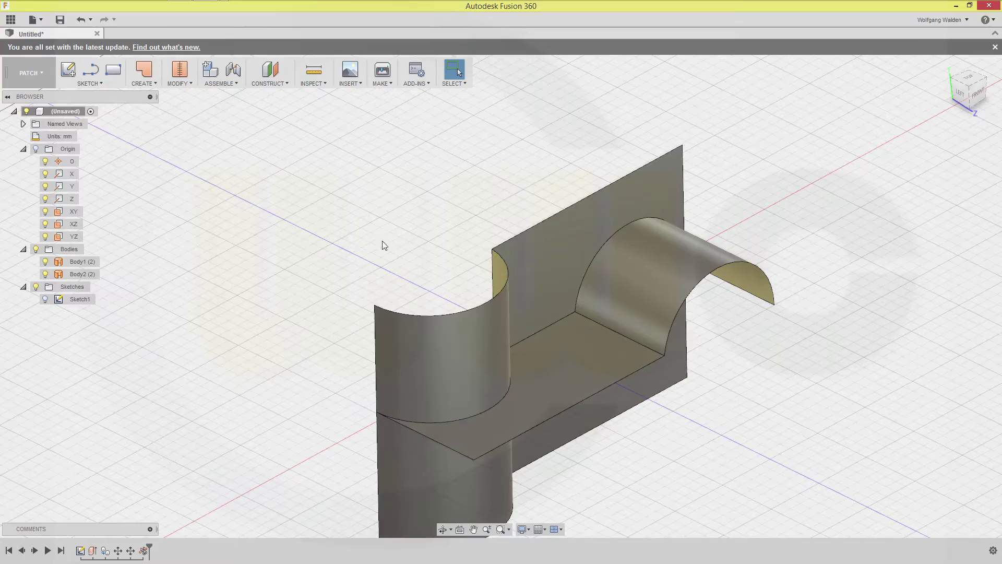
pyautogui.keyDown('shift'); pyautogui.moveTo(400, 259); pyautogui.dragTo(384, 239, button='middle'); pyautogui.keyUp('shift')
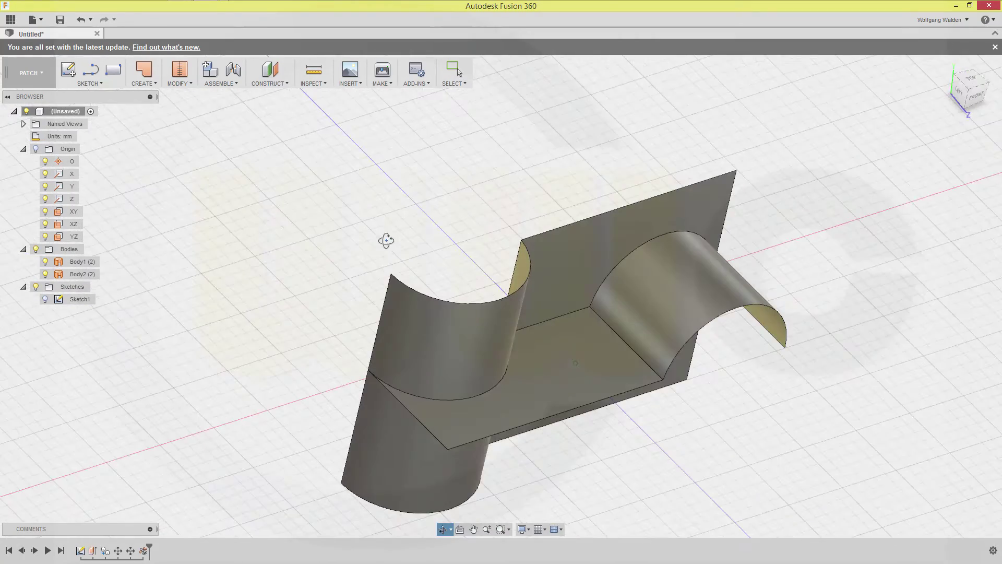
# Hide the upright Body2 cutting surface and return to the Model workspace.
pyautogui.click(466, 355)
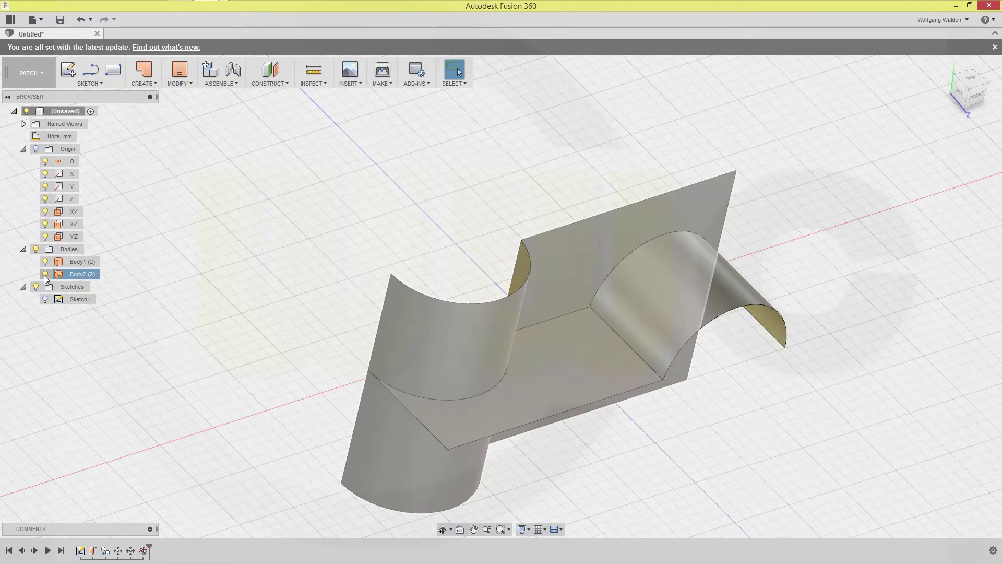
pyautogui.click(45, 274)
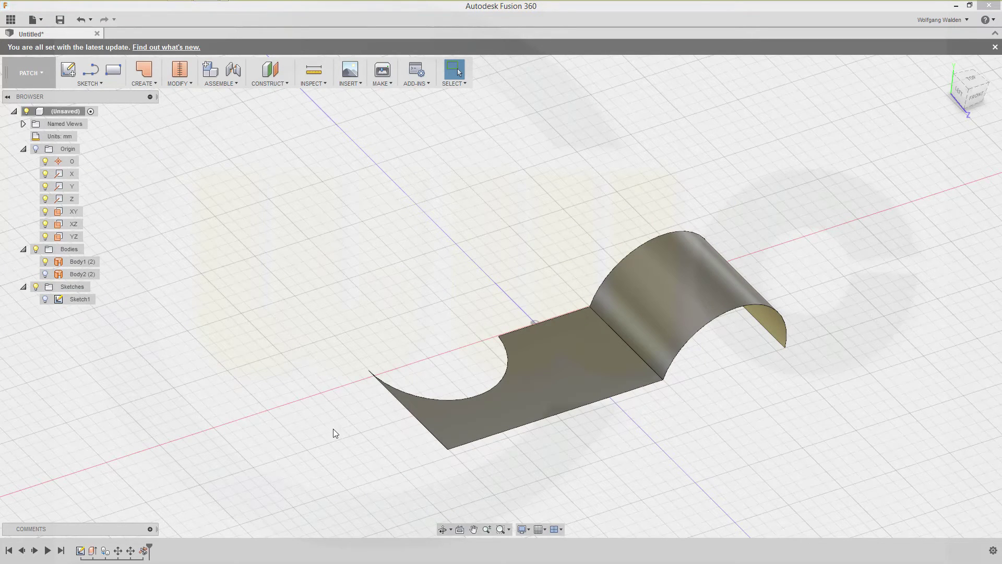
pyautogui.keyDown('shift'); pyautogui.moveTo(333, 462); pyautogui.dragTo(395, 444, button='middle'); pyautogui.keyUp('shift')
pyautogui.press('Escape')
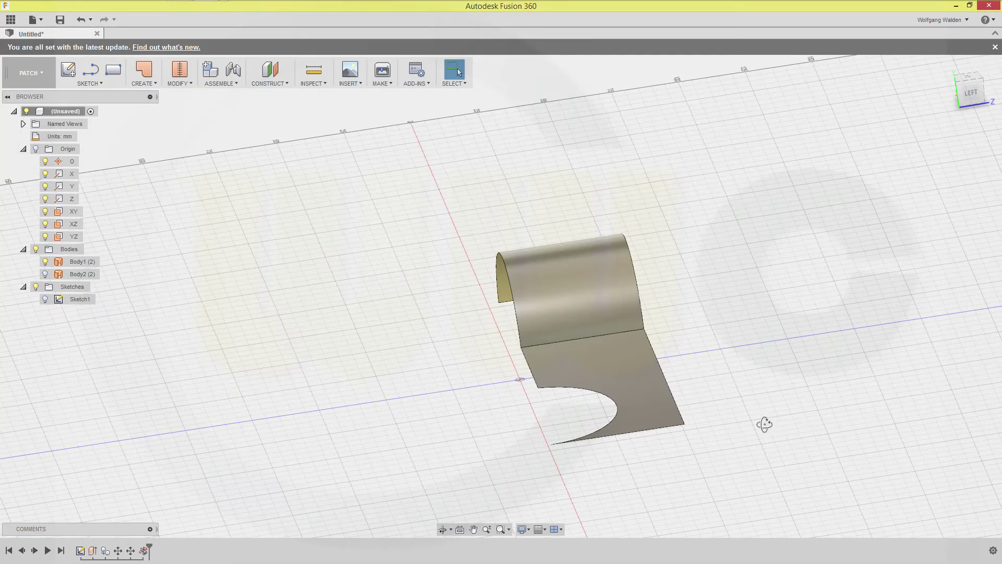
pyautogui.keyDown('shift'); pyautogui.moveTo(764, 423); pyautogui.dragTo(760, 423, button='middle'); pyautogui.keyUp('shift')
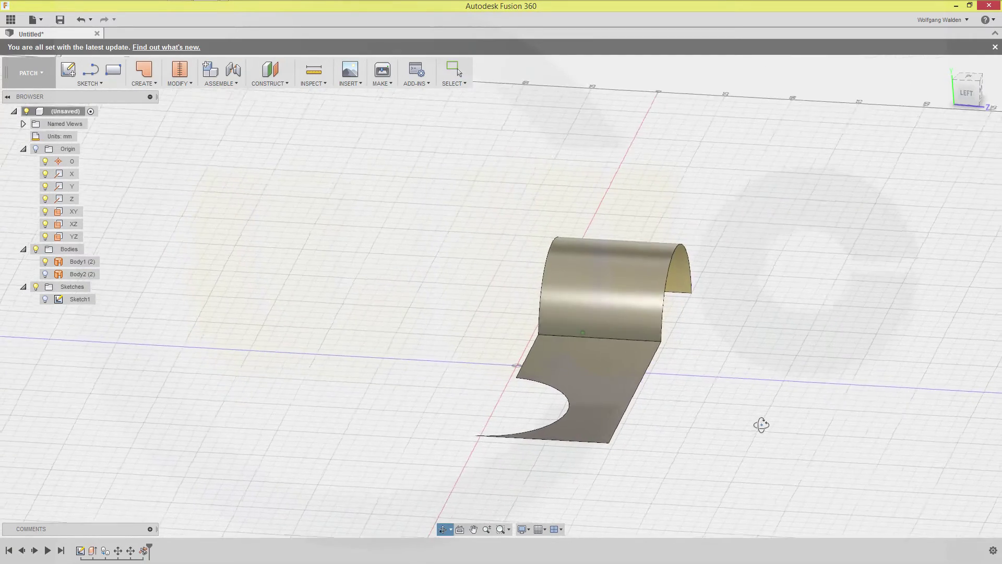
pyautogui.click(43, 73)
pyautogui.click(52, 102)
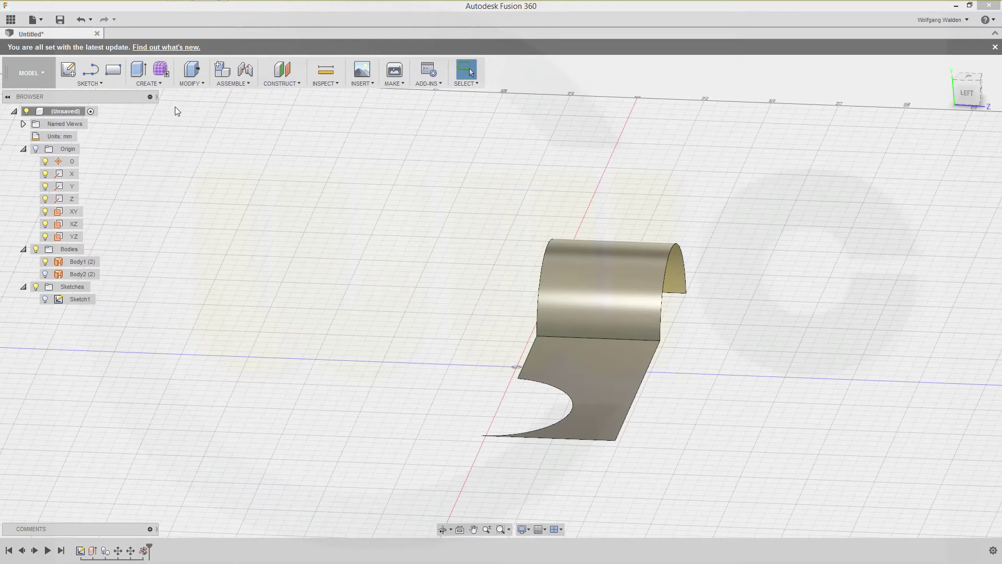
# Sweep a 4 mm pipe along the curved cutout edge plus the vertical and upper straight edges.
pyautogui.click(159, 82)
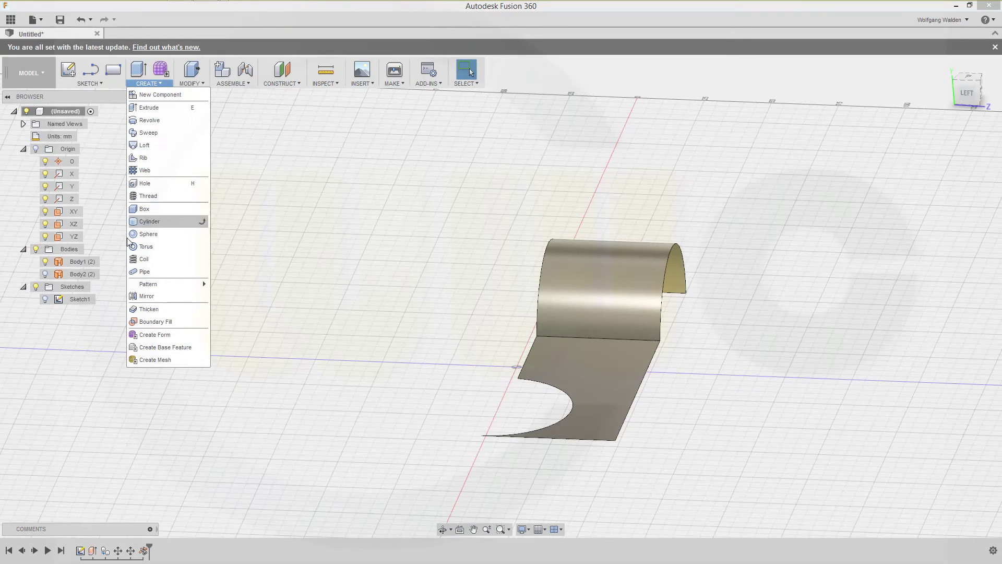
pyautogui.click(144, 271)
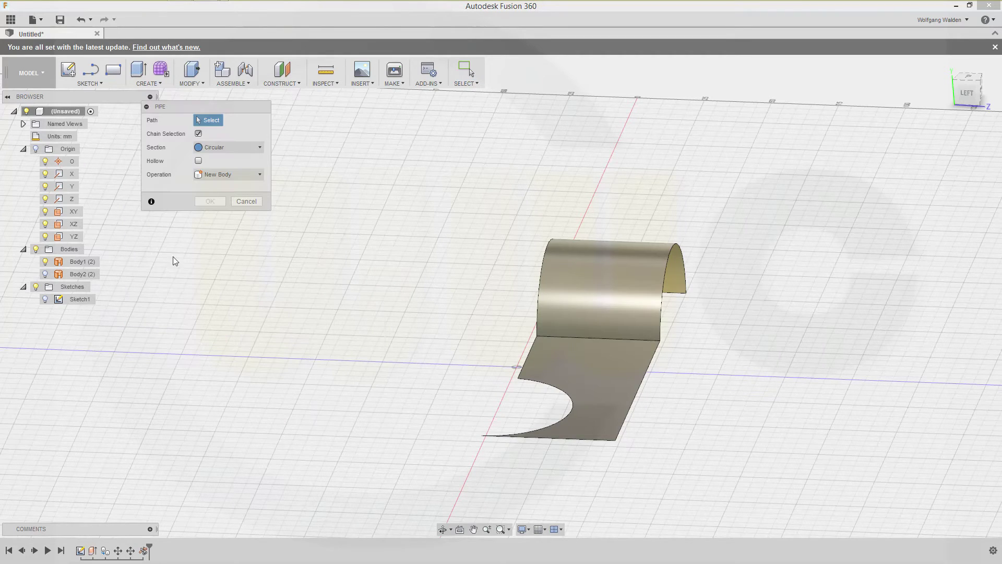
pyautogui.click(198, 134)
pyautogui.keyDown('shift'); pyautogui.moveTo(359, 369); pyautogui.dragTo(351, 320, button='middle'); pyautogui.keyUp('shift')
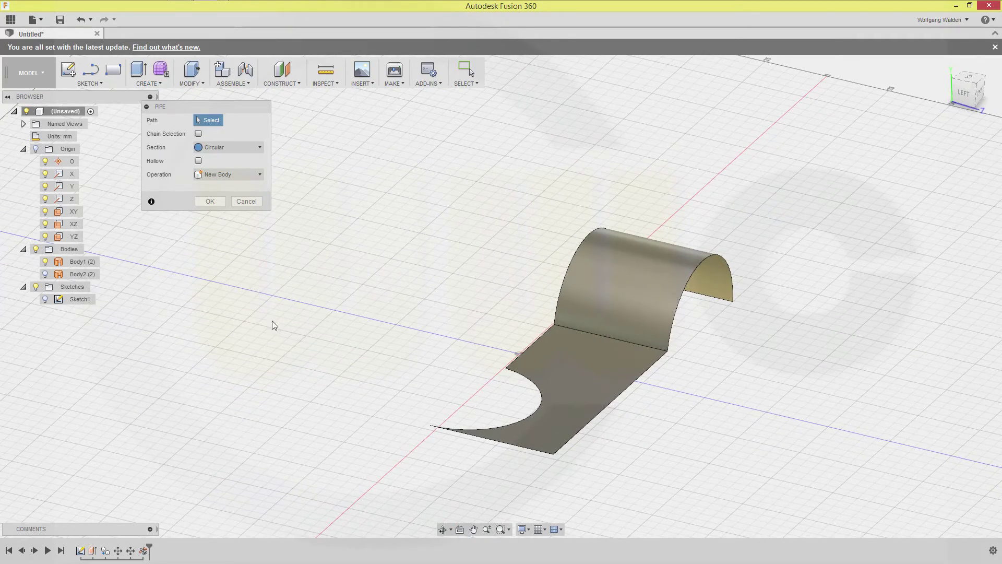
pyautogui.keyDown('shift'); pyautogui.moveTo(274, 324); pyautogui.dragTo(230, 222, button='middle'); pyautogui.keyUp('shift')
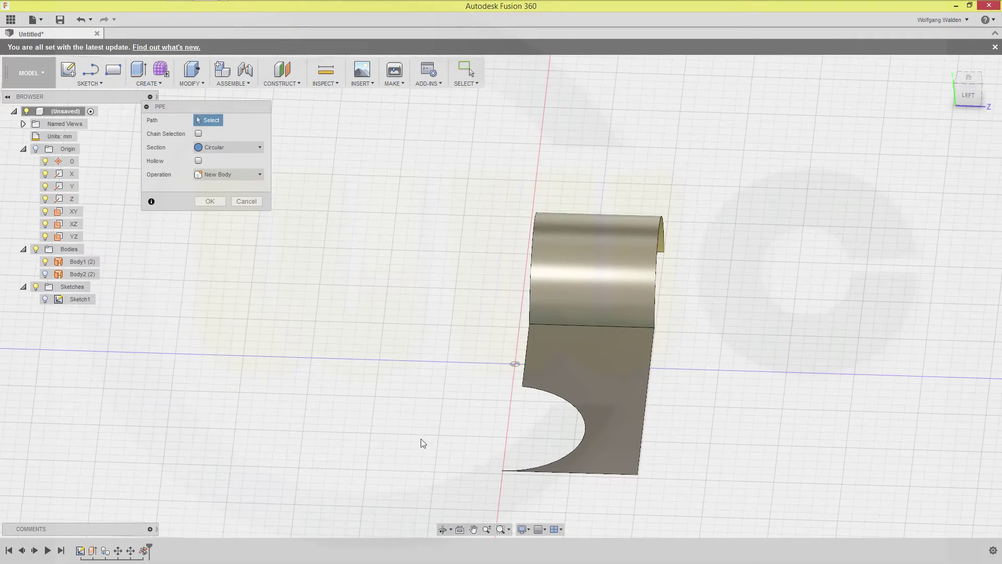
pyautogui.click(546, 466)
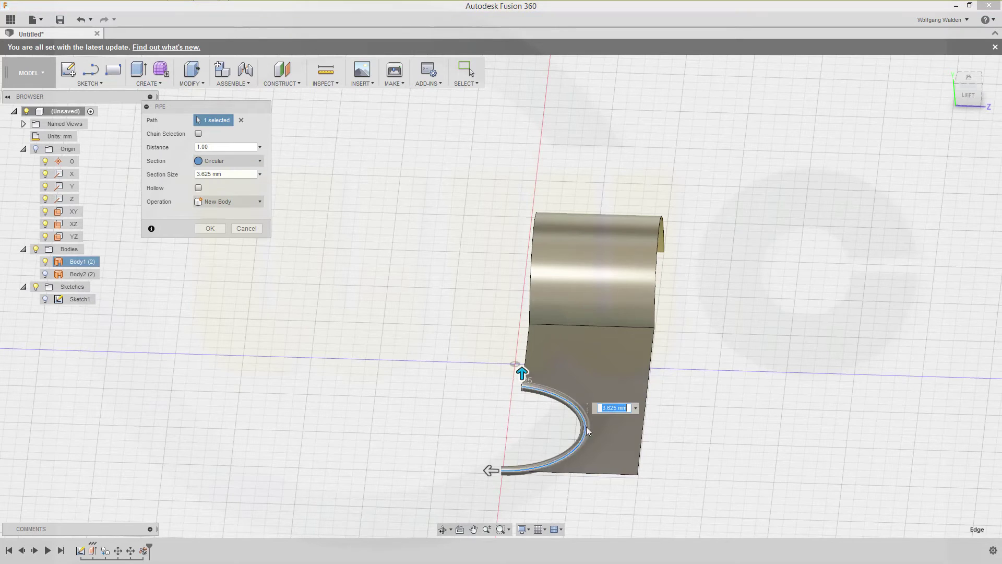
pyautogui.click(528, 348)
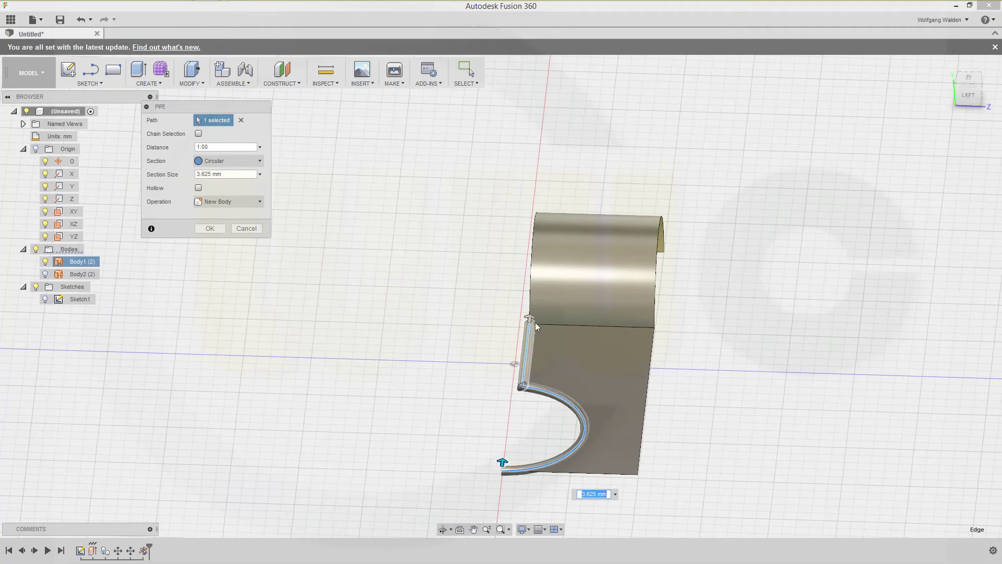
pyautogui.click(531, 295)
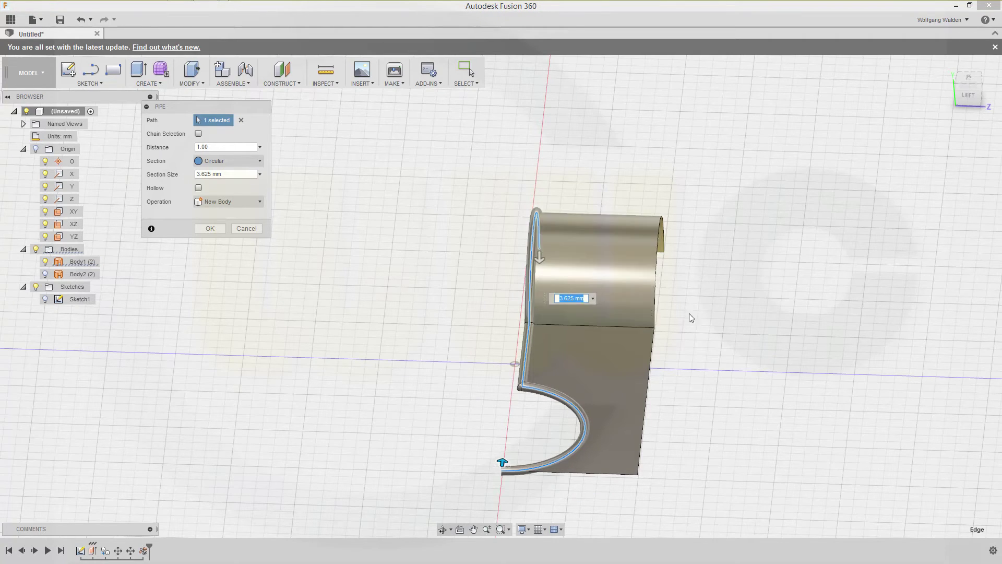
pyautogui.write('4')
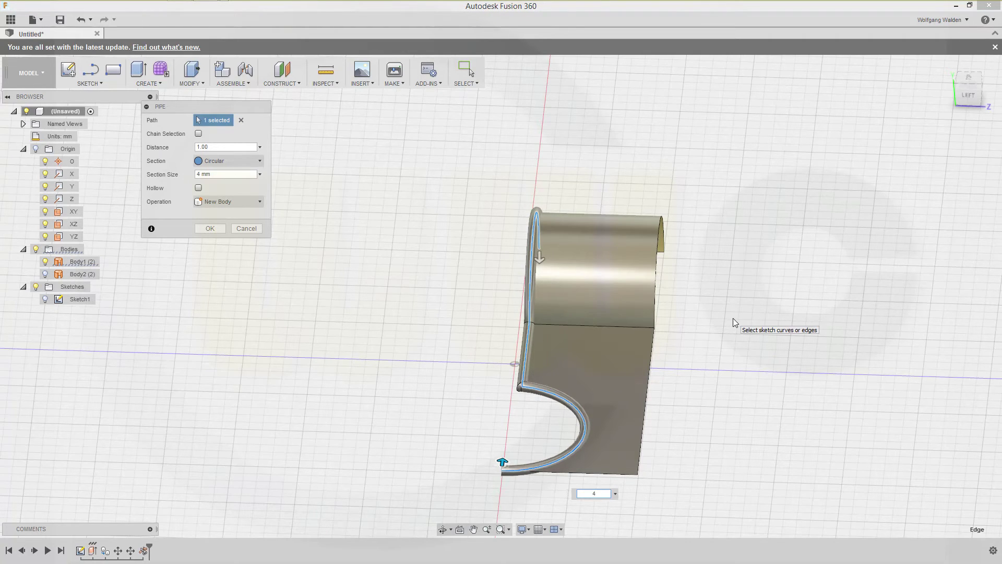
pyautogui.press('Return')
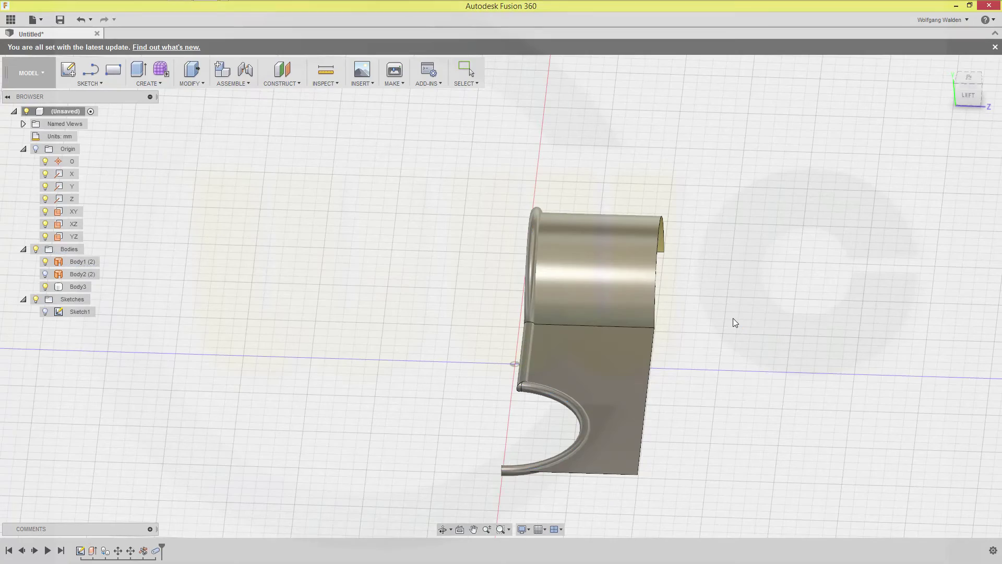
pyautogui.moveTo(377, 301)
pyautogui.keyDown('shift'); pyautogui.mouseDown(button='middle')
pyautogui.moveTo(411, 286)
pyautogui.moveTo(385, 273)
pyautogui.moveTo(368, 286)
pyautogui.mouseUp(button='middle'); pyautogui.keyUp('shift')
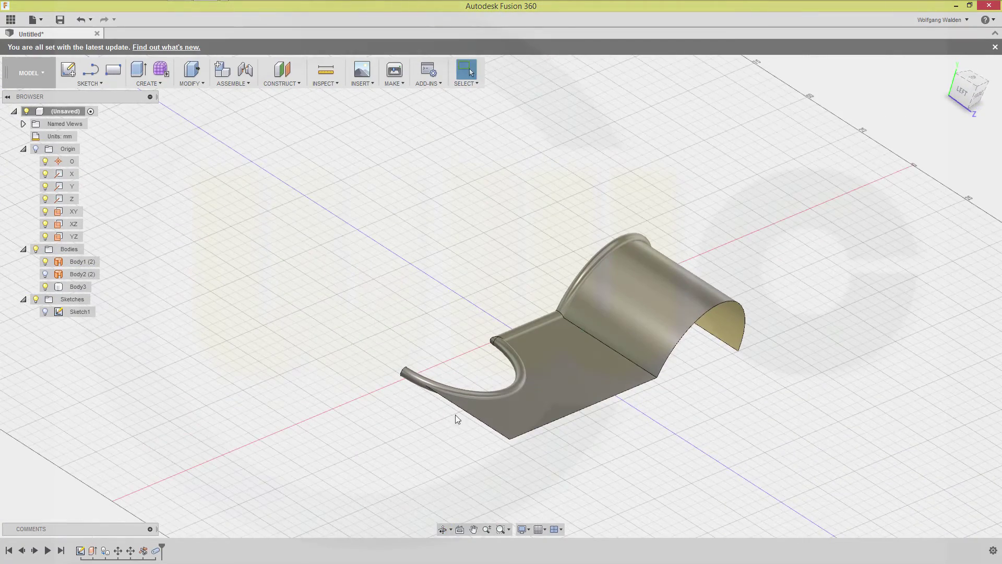
# Hide the Body1 (2) sheet and roll the timeline back to the very beginning.
pyautogui.click(46, 262)
pyautogui.moveTo(481, 361)
pyautogui.keyDown('shift'); pyautogui.mouseDown(button='middle')
pyautogui.moveTo(436, 297)
pyautogui.moveTo(392, 320)
pyautogui.moveTo(412, 300)
pyautogui.moveTo(484, 342)
pyautogui.mouseUp(button='middle'); pyautogui.keyUp('shift')
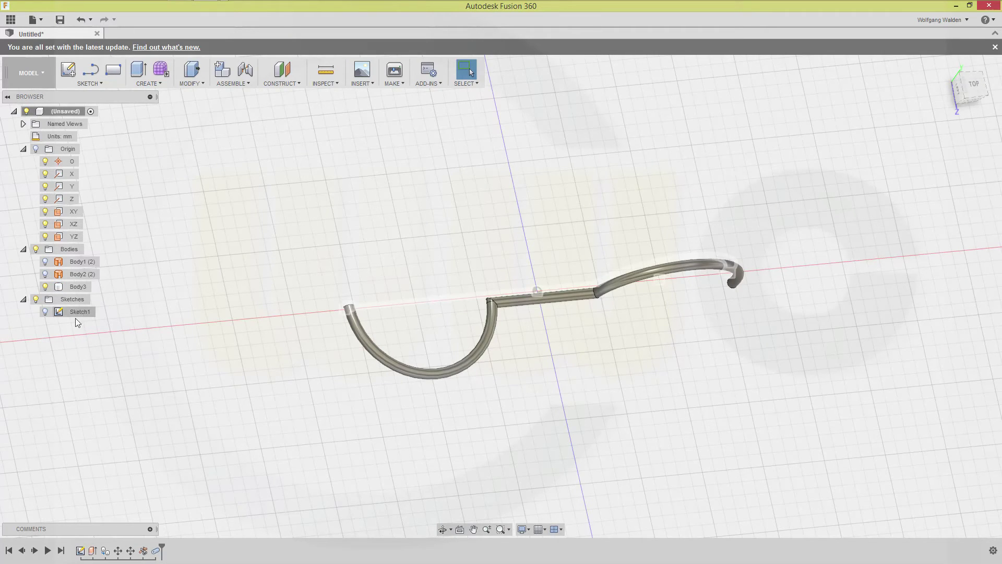
pyautogui.moveTo(162, 546); pyautogui.dragTo(85, 546)
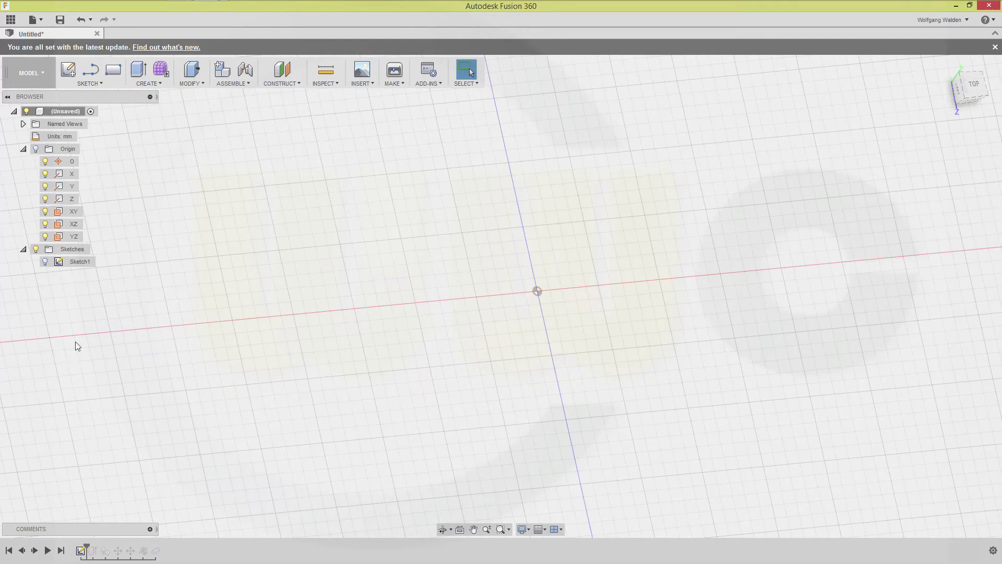
# In Sketch1, fillet the long straight line into the large arc with radius 22.
pyautogui.doubleClick(78, 262)
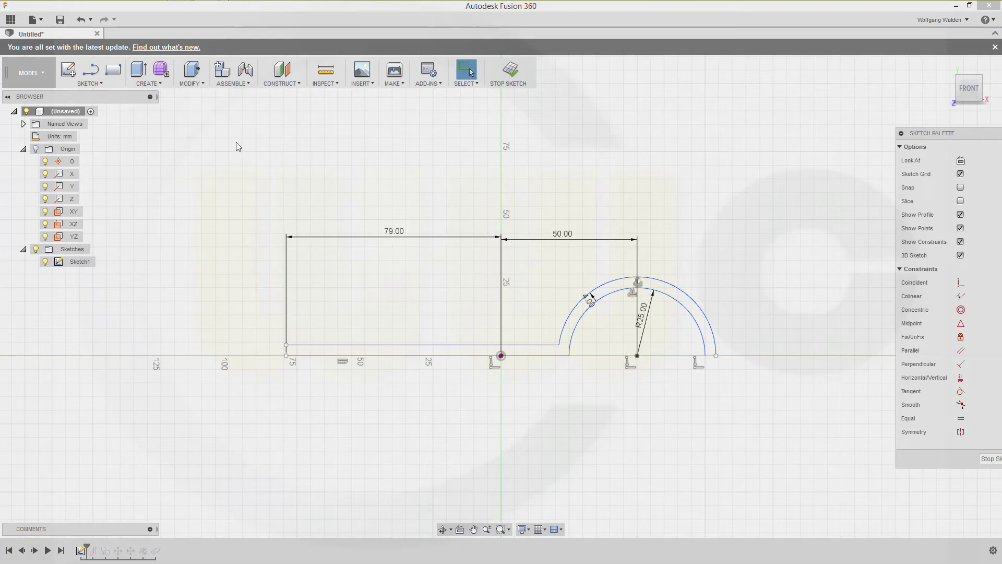
pyautogui.click(101, 83)
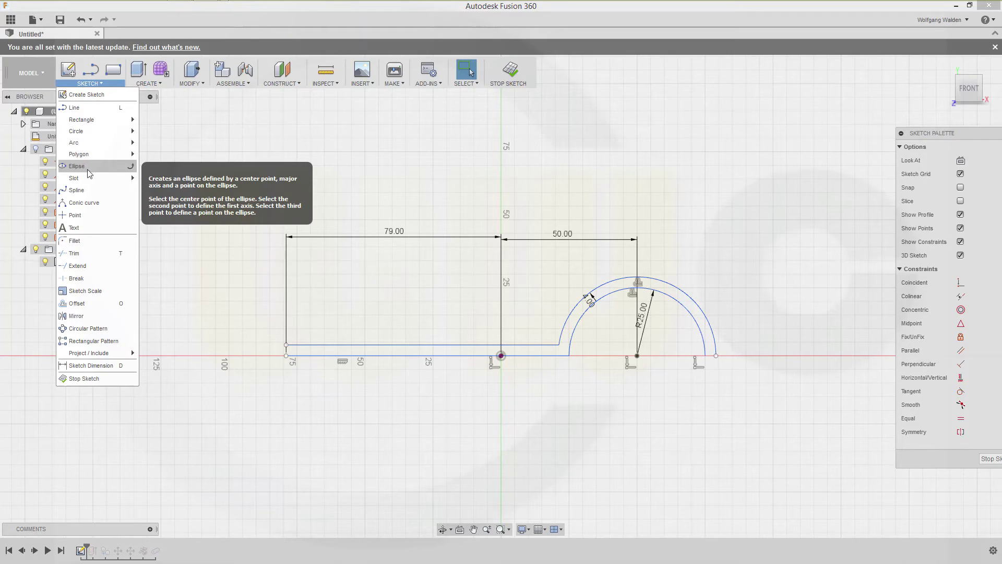
pyautogui.click(81, 241)
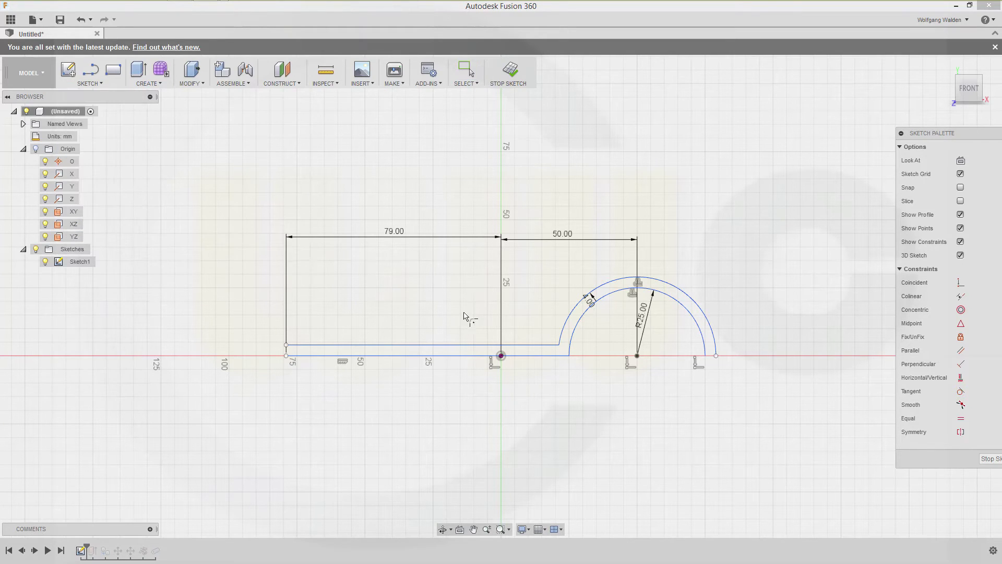
pyautogui.click(527, 345)
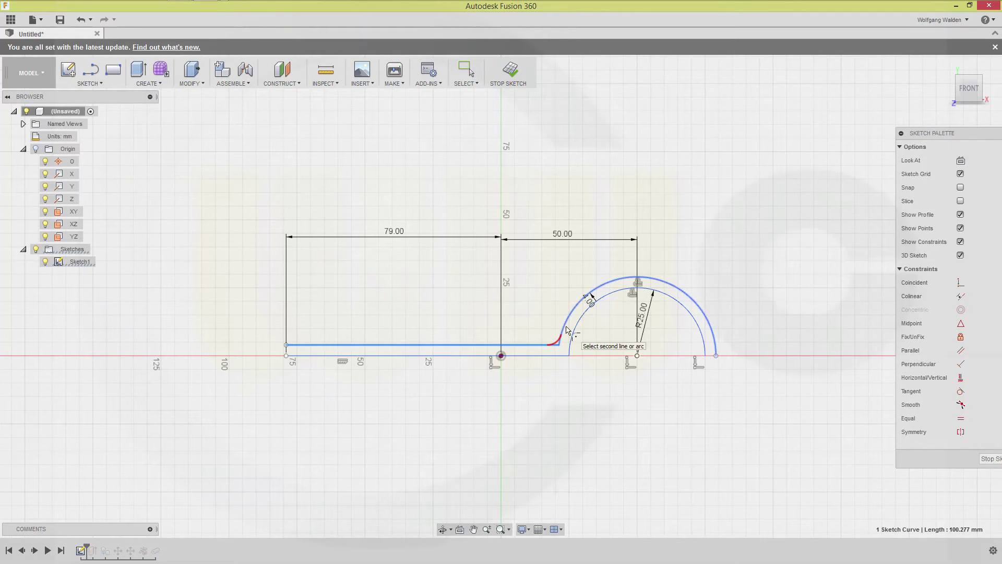
pyautogui.click(566, 330)
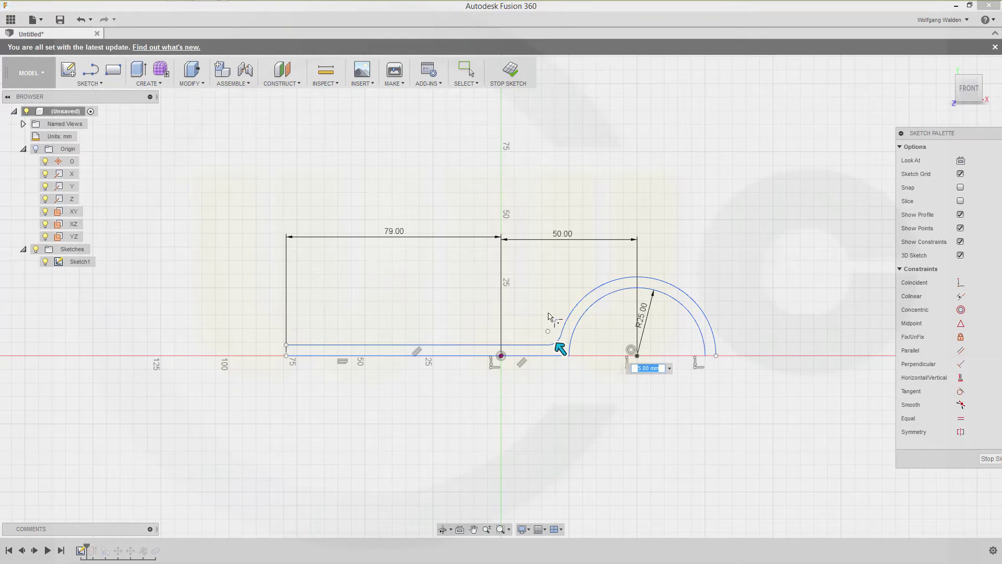
pyautogui.write('22')
pyautogui.press('Return')
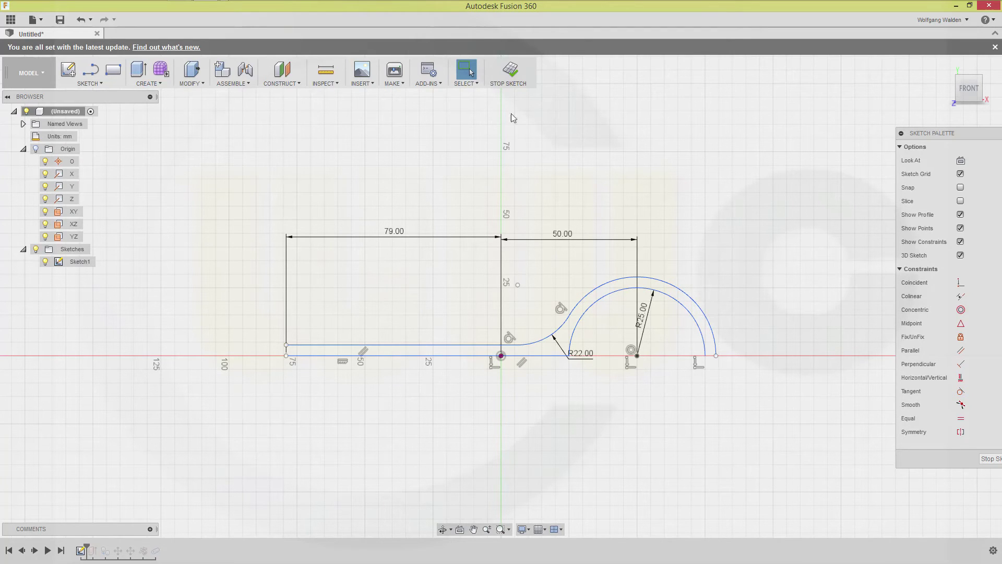
pyautogui.click(512, 79)
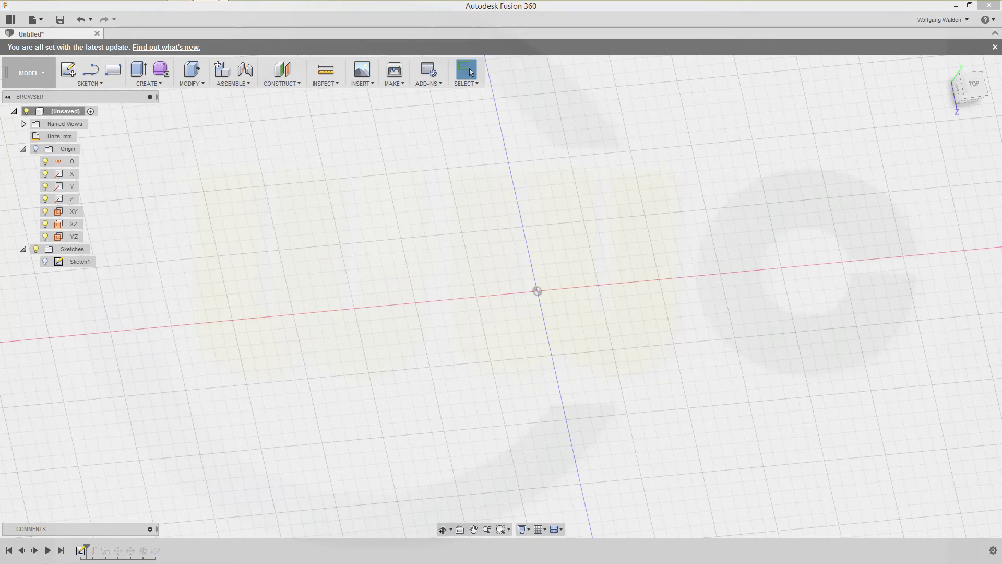
# Replay history to the end and reselect the filleted sketch curve as Extrude1's profile.
pyautogui.moveTo(86, 546); pyautogui.dragTo(160, 548)
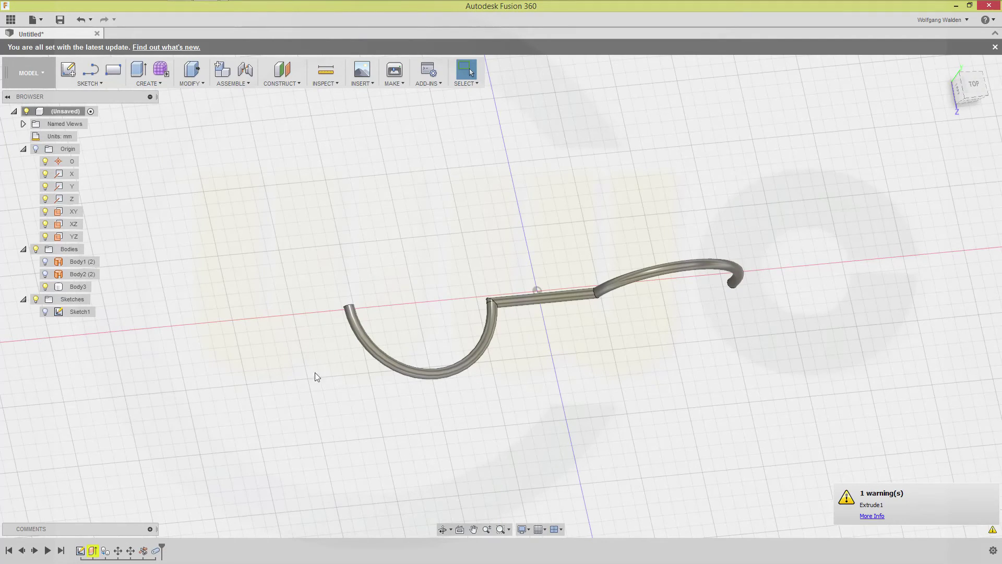
pyautogui.keyDown('shift'); pyautogui.moveTo(290, 378); pyautogui.dragTo(284, 362, button='middle'); pyautogui.keyUp('shift')
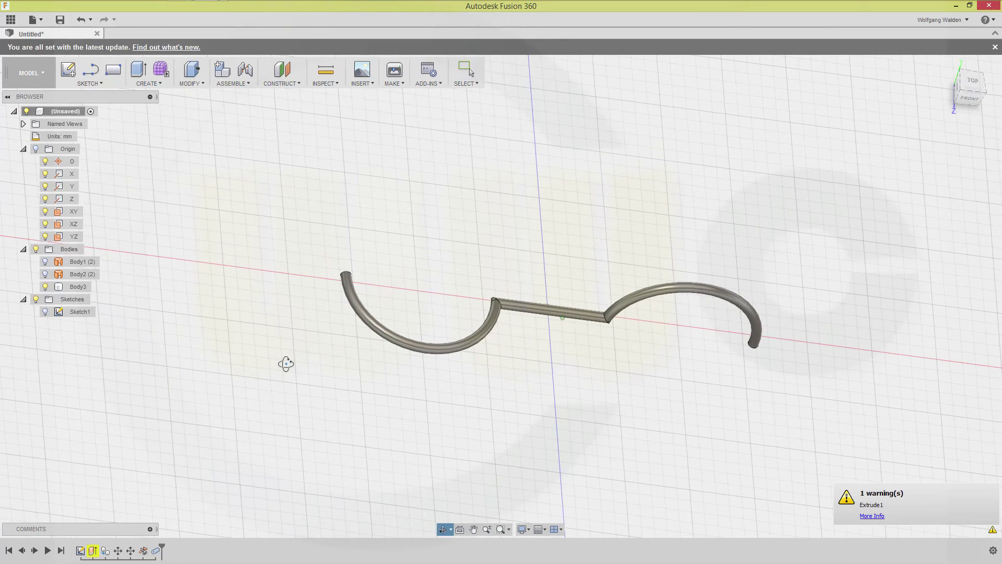
pyautogui.click(93, 552)
pyautogui.doubleClick(94, 552)
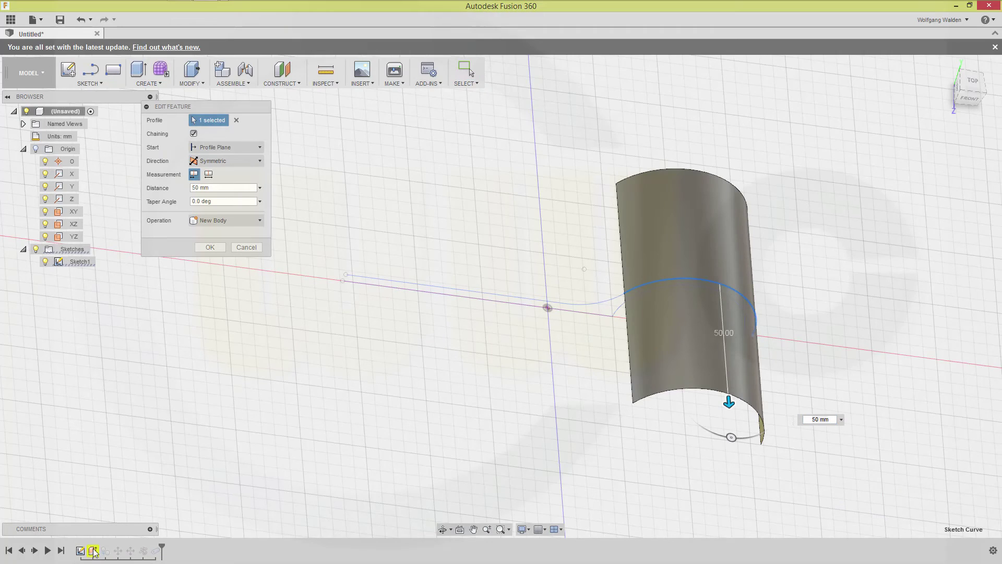
pyautogui.keyDown('shift'); pyautogui.moveTo(617, 393); pyautogui.dragTo(624, 366, button='middle'); pyautogui.keyUp('shift')
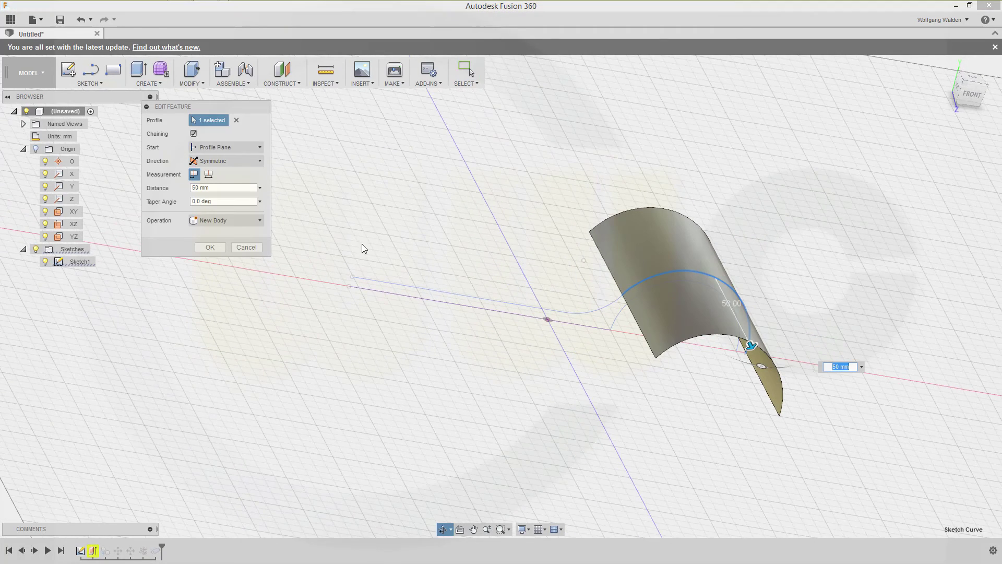
pyautogui.click(601, 310)
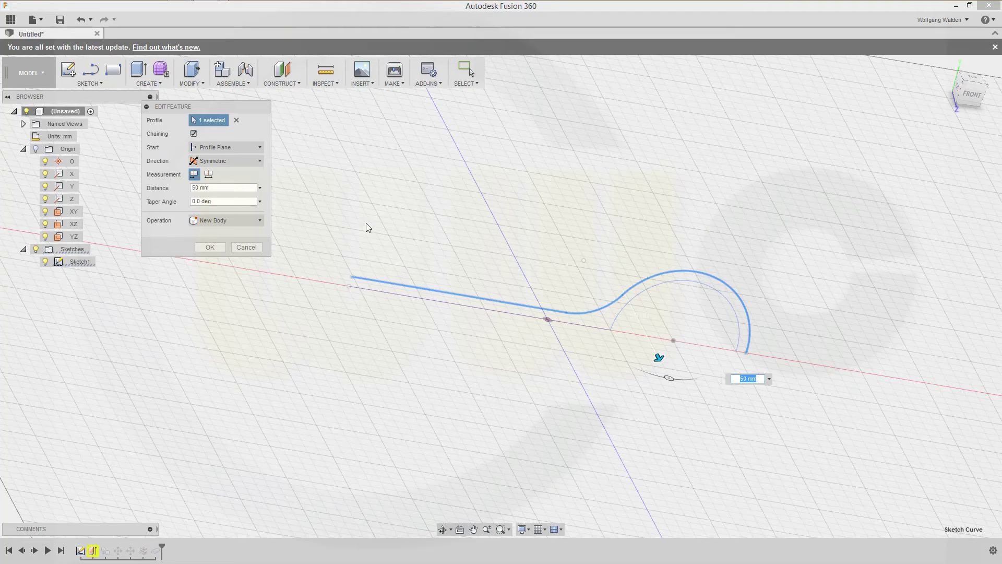
pyautogui.click(235, 120)
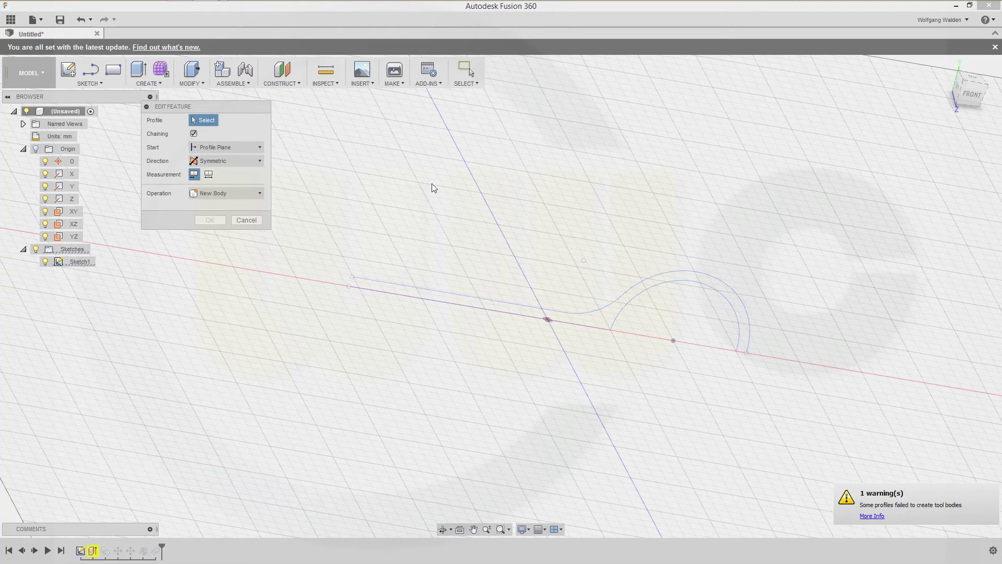
pyautogui.click(654, 277)
pyautogui.click(210, 247)
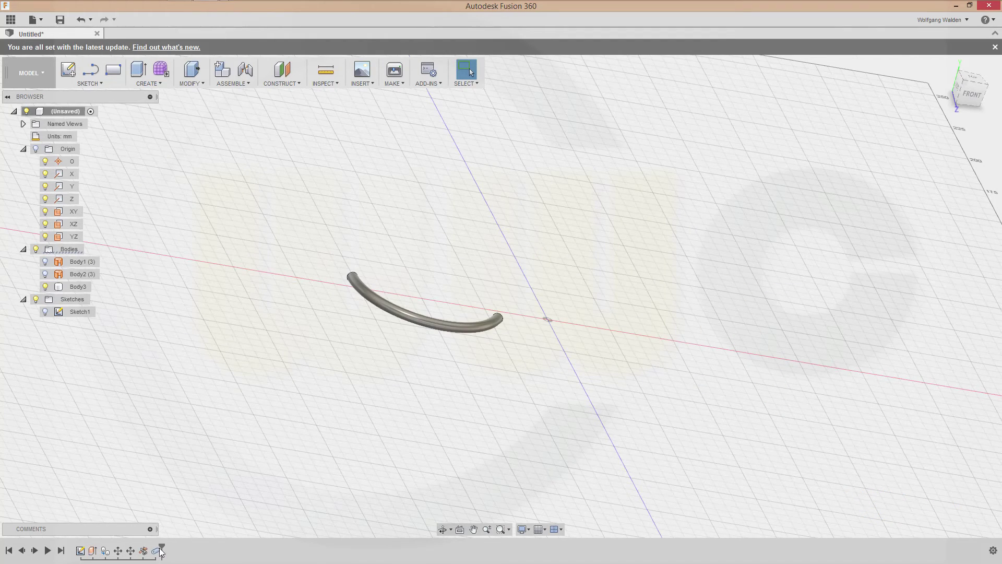
# Unhide Body1 and Body2, then step the timeline forward feature by feature to the end.
pyautogui.moveTo(161, 549); pyautogui.dragTo(108, 543)
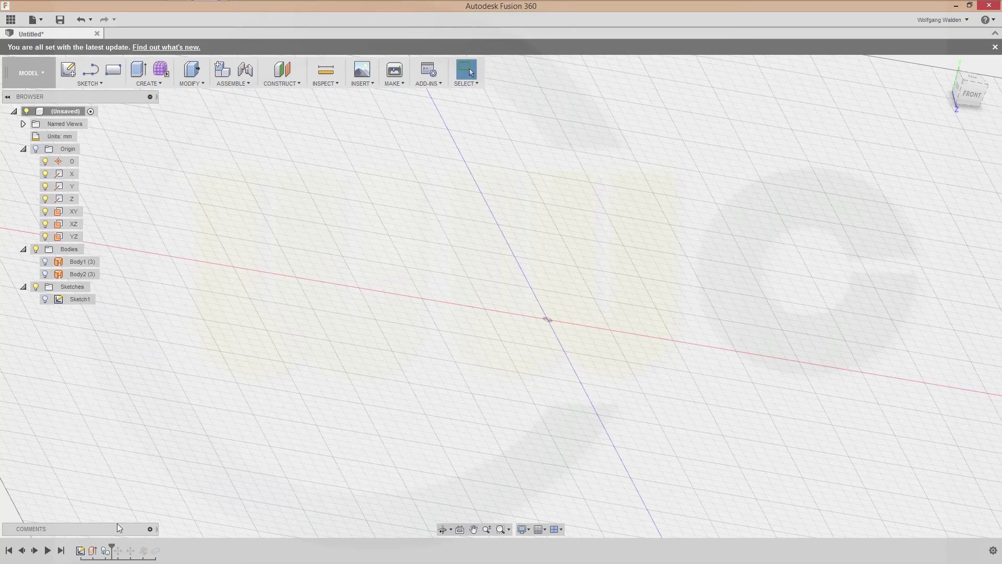
pyautogui.click(44, 274)
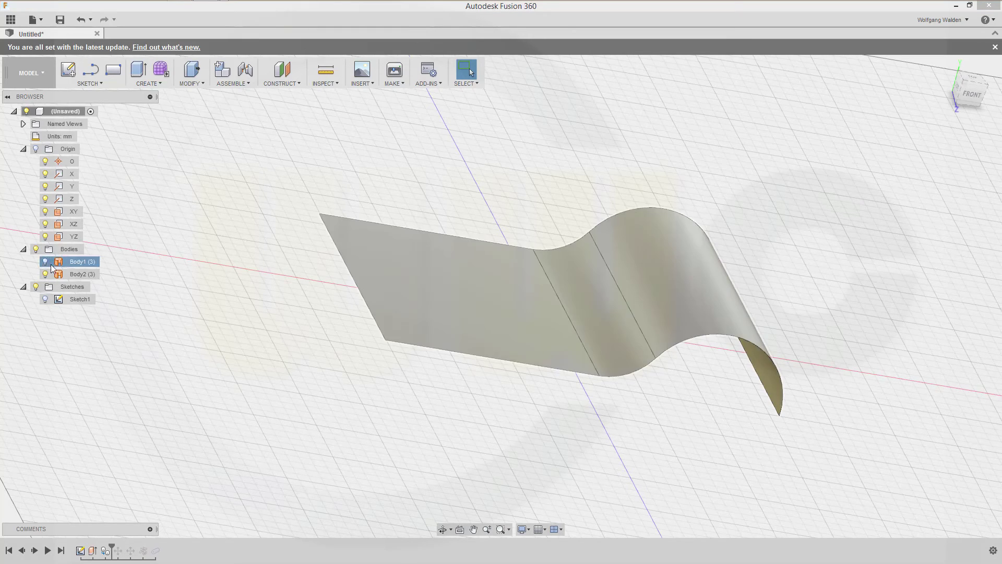
pyautogui.click(45, 262)
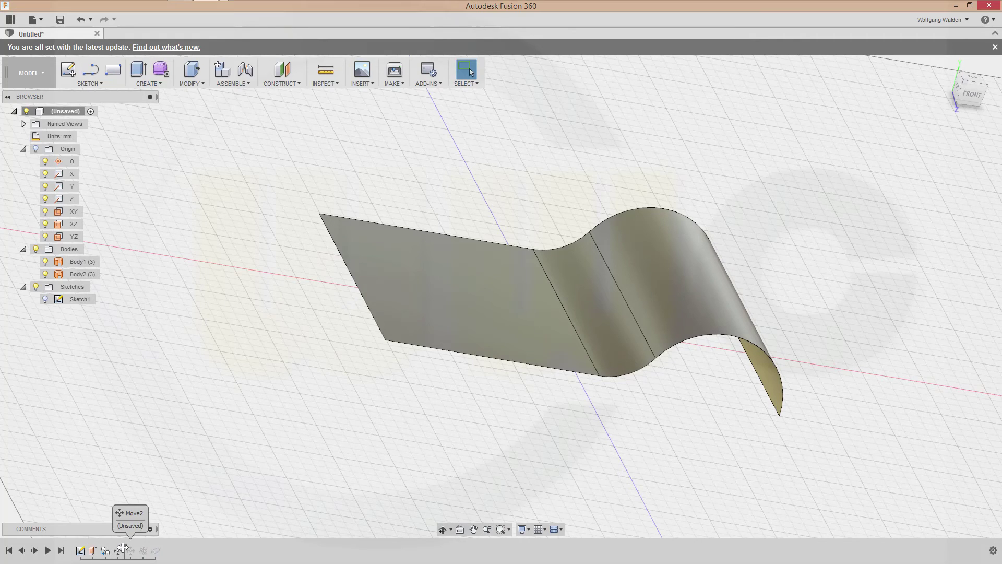
pyautogui.moveTo(113, 548); pyautogui.dragTo(121, 547)
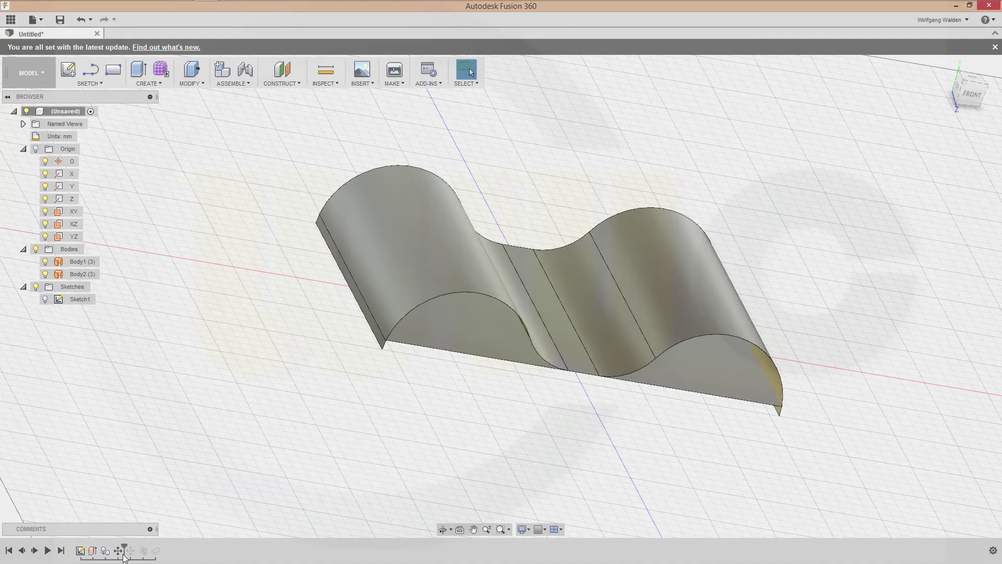
pyautogui.moveTo(128, 548); pyautogui.dragTo(149, 548)
pyautogui.moveTo(335, 463)
pyautogui.keyDown('shift'); pyautogui.mouseDown(button='middle')
pyautogui.moveTo(354, 479)
pyautogui.moveTo(349, 470)
pyautogui.mouseUp(button='middle'); pyautogui.keyUp('shift')
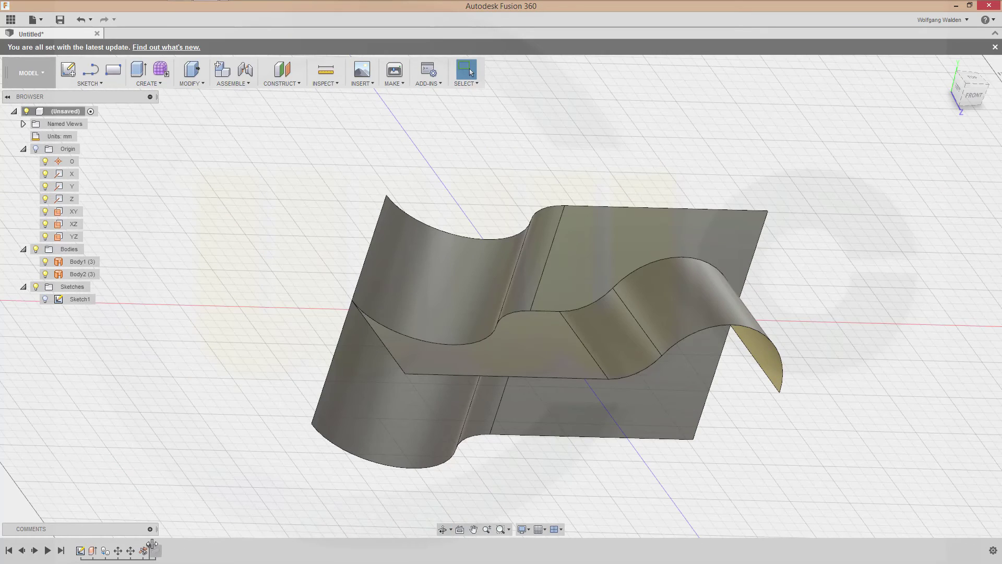
pyautogui.moveTo(149, 548); pyautogui.dragTo(162, 548)
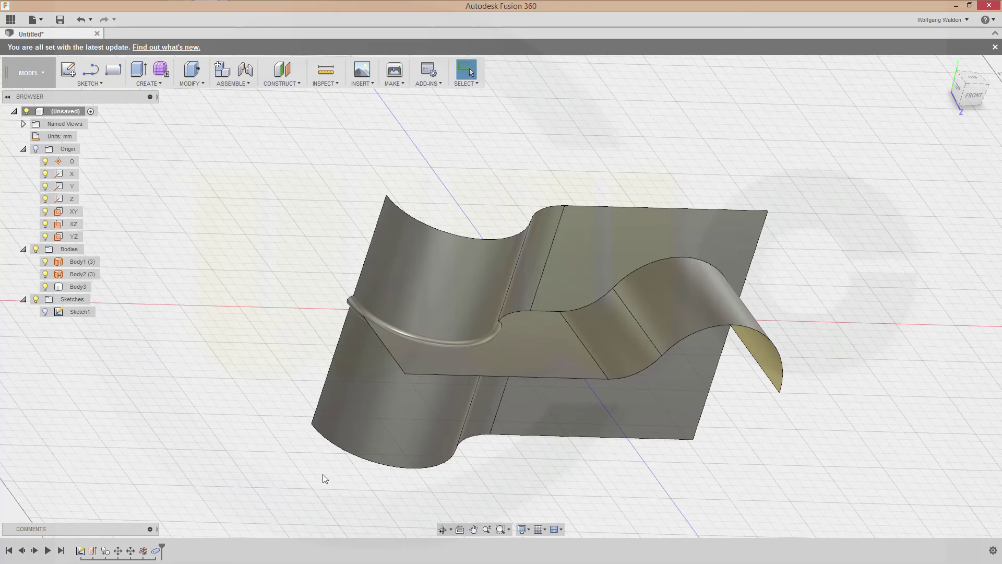
pyautogui.keyDown('shift'); pyautogui.moveTo(324, 477); pyautogui.dragTo(363, 487, button='middle'); pyautogui.keyUp('shift')
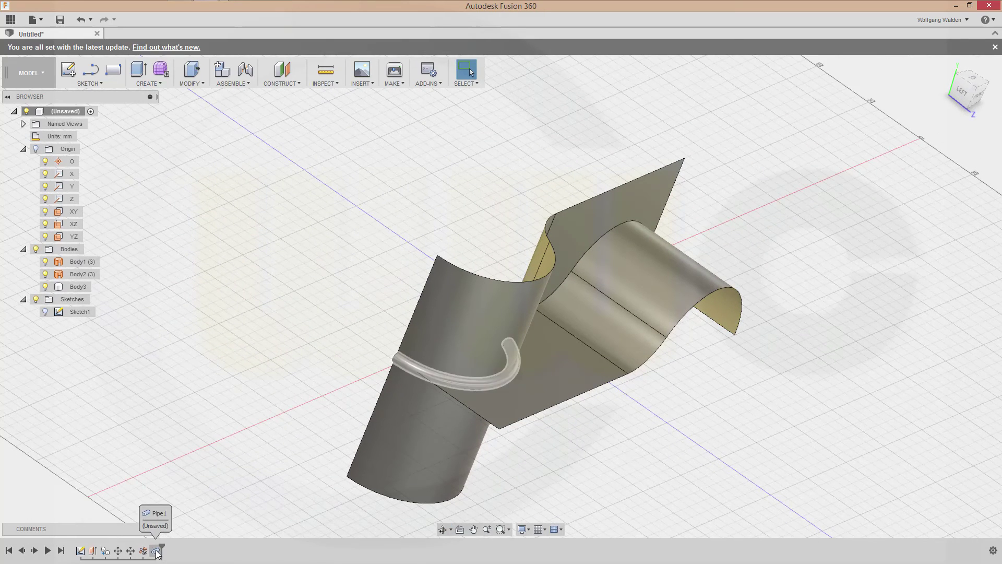
# Hide Body2 and lengthen the circular pipe to cover the whole wavy surface edge.
pyautogui.click(50, 274)
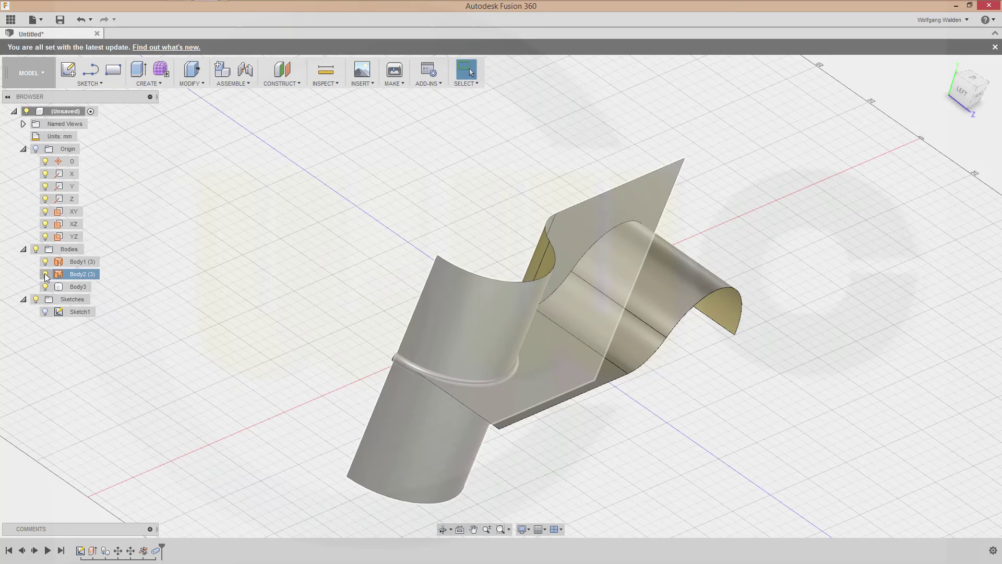
pyautogui.click(46, 274)
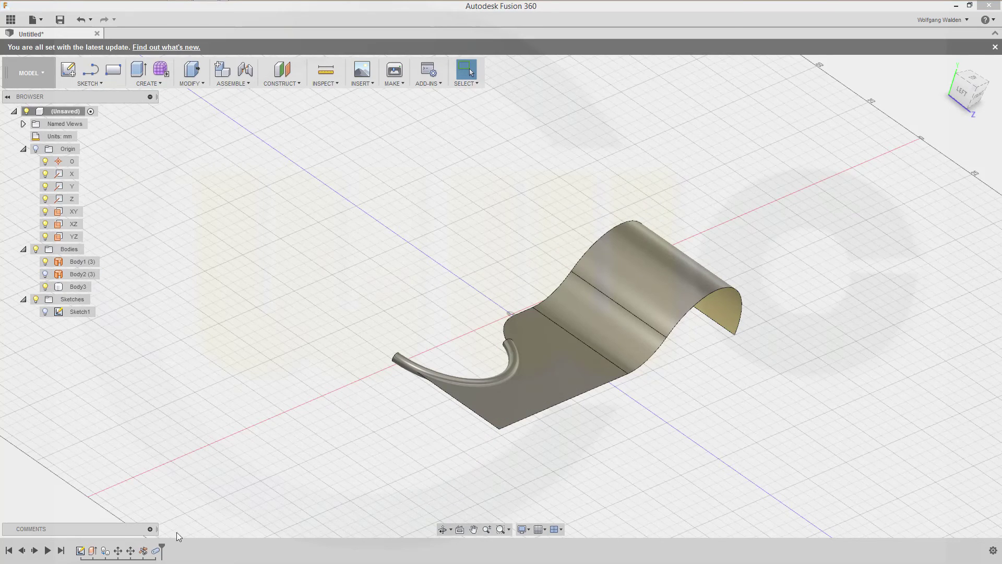
pyautogui.doubleClick(155, 550)
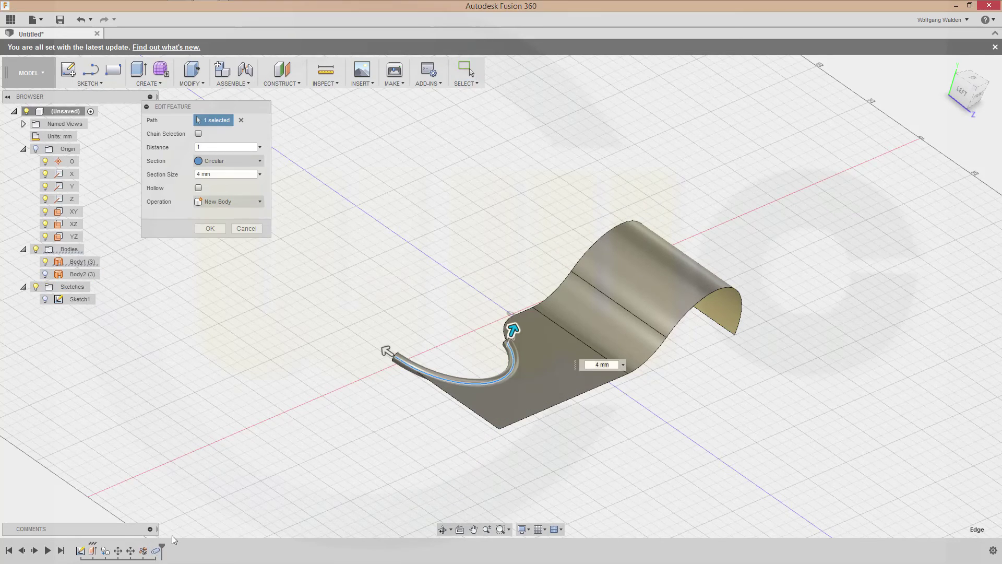
pyautogui.click(235, 162)
pyautogui.click(235, 162)
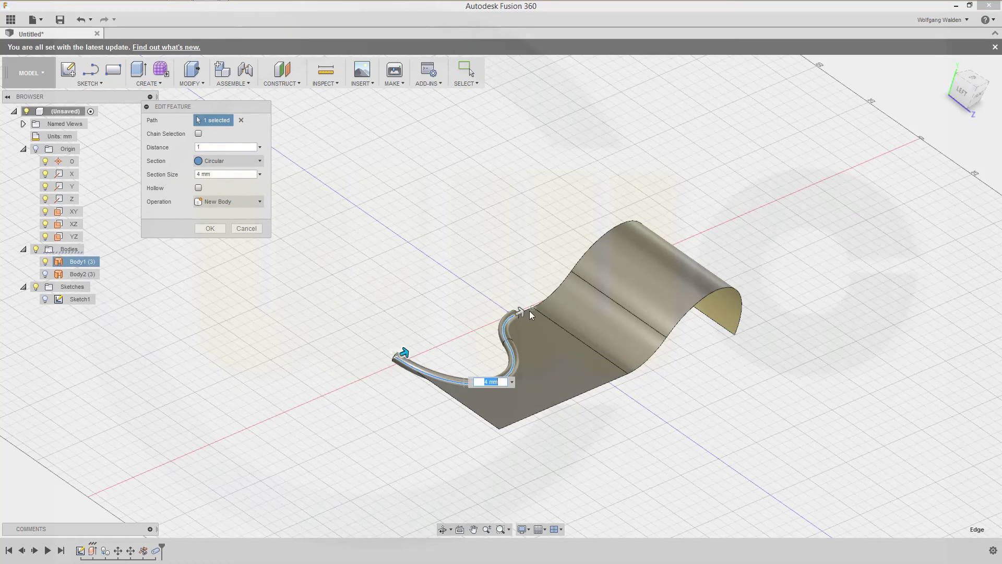
pyautogui.moveTo(525, 309); pyautogui.dragTo(636, 277)
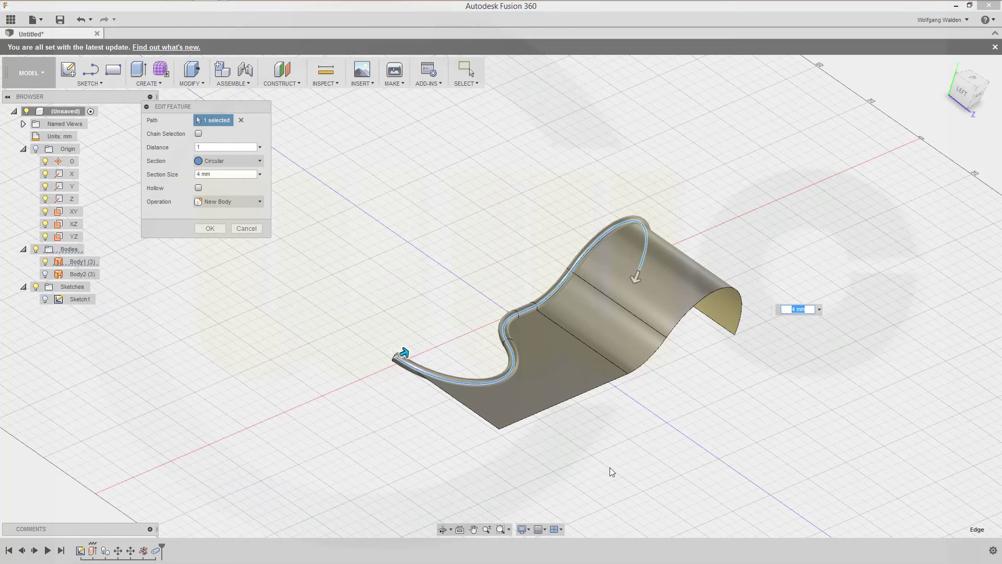
pyautogui.click(210, 228)
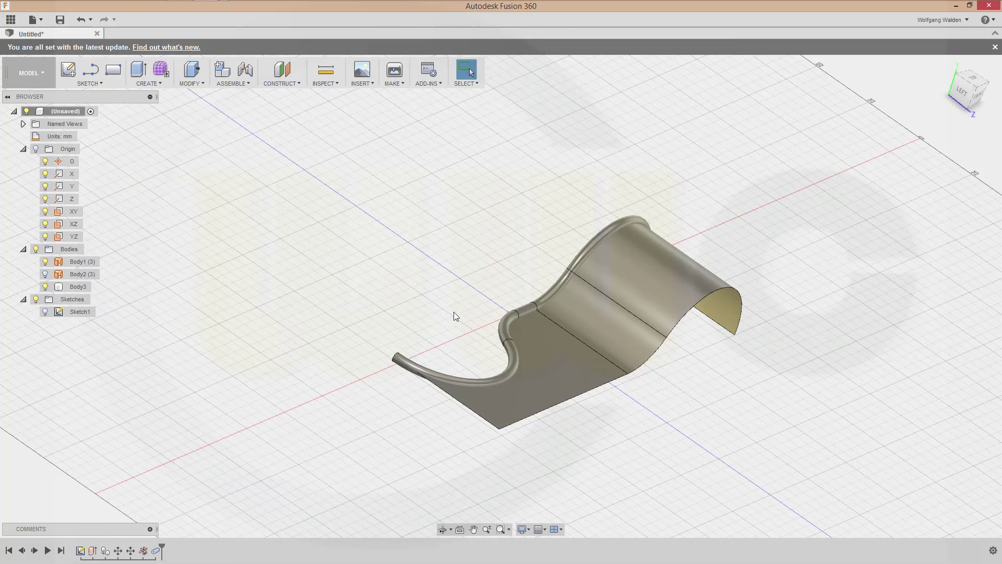
# Hide the Body2 and Body1 surfaces so only the S-shaped tube remains centred.
pyautogui.click(45, 275)
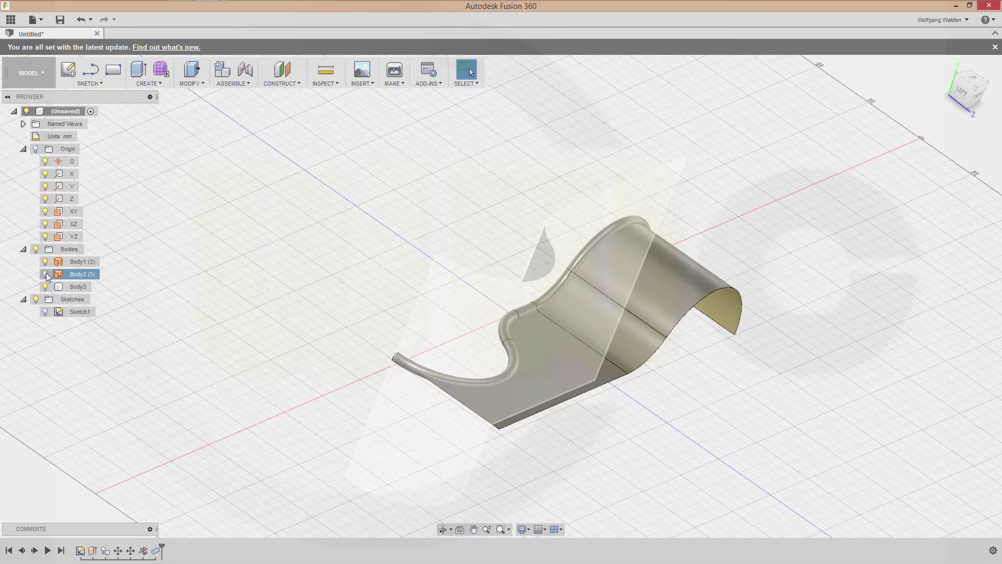
pyautogui.click(46, 261)
pyautogui.moveTo(620, 455); pyautogui.dragTo(530, 455, button='middle')
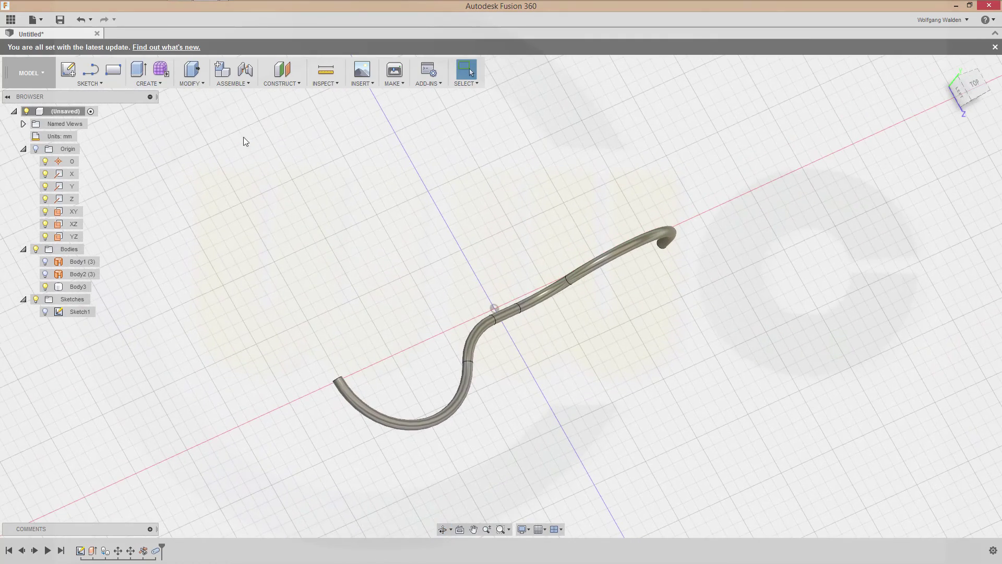
# Mirror the tube as a body across the XY plane, creating Body4.
pyautogui.click(204, 82)
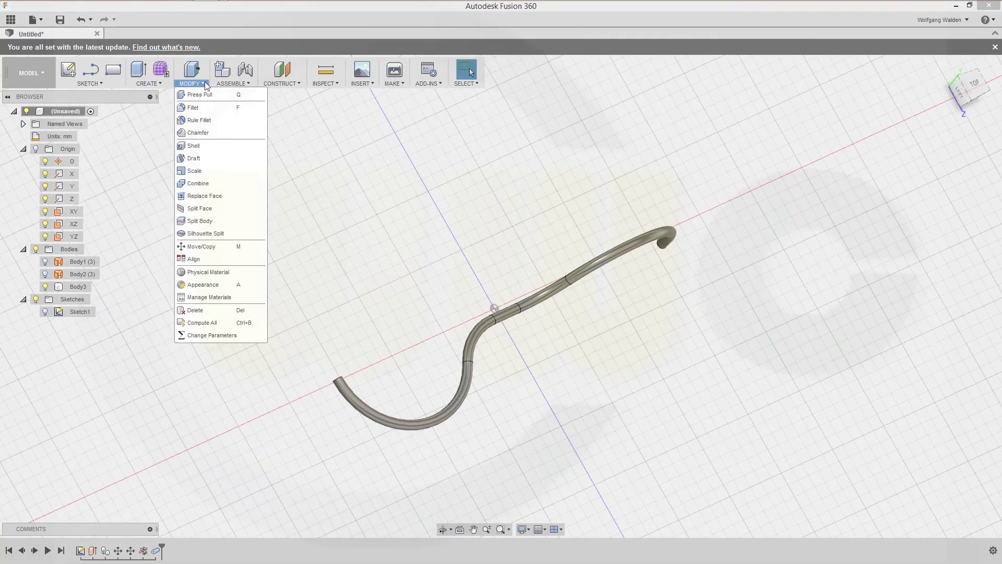
pyautogui.moveTo(151, 83)
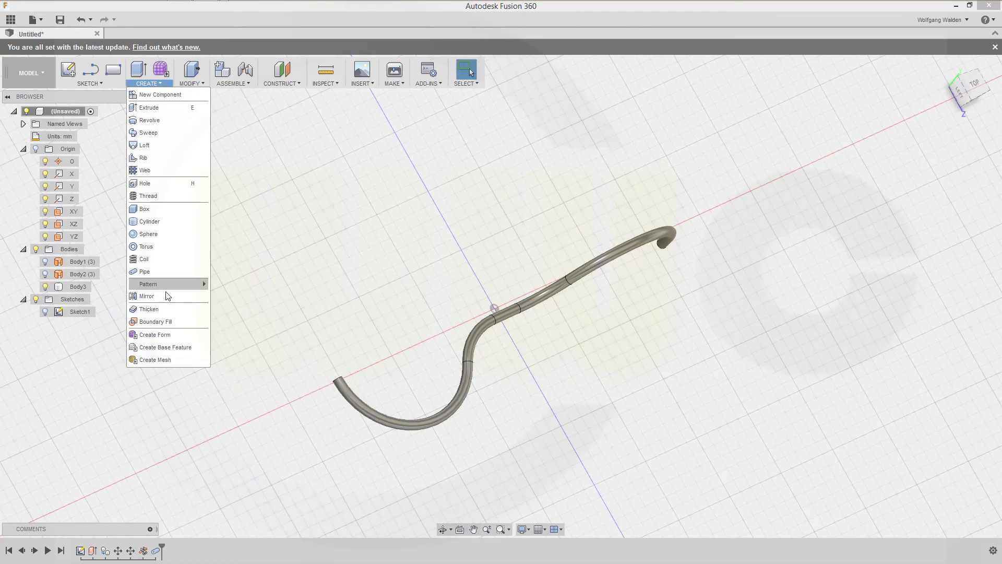
pyautogui.click(149, 296)
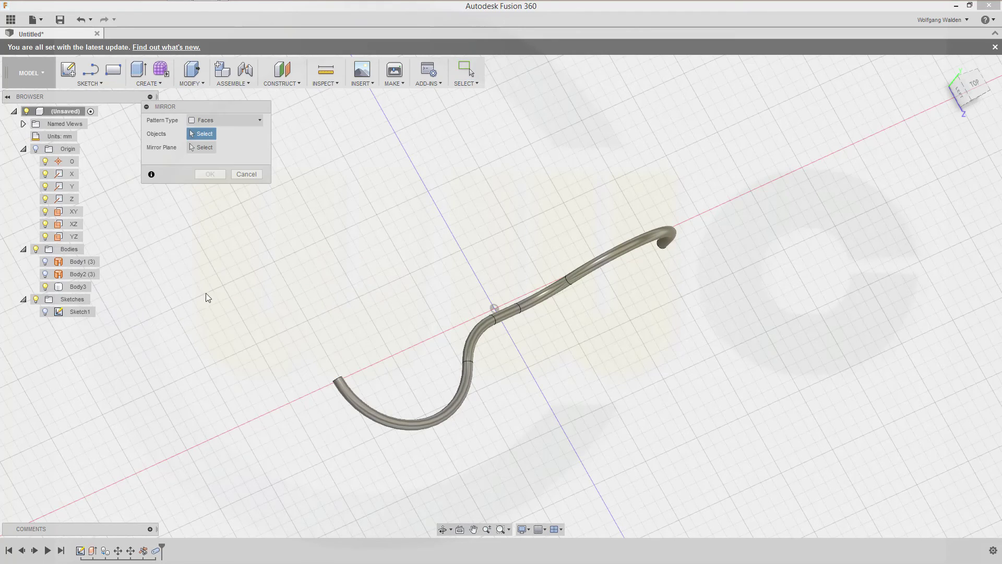
pyautogui.click(255, 120)
pyautogui.click(221, 145)
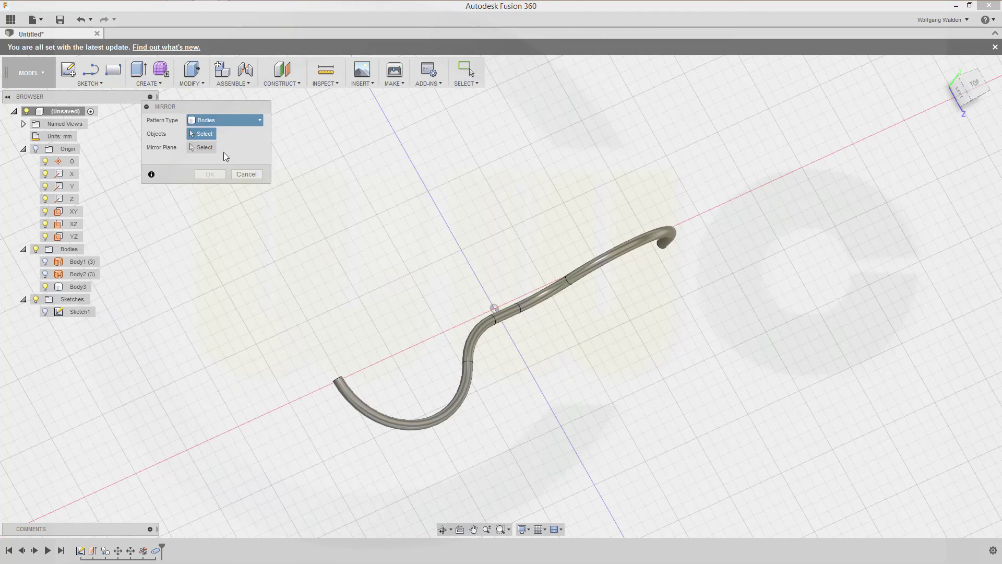
pyautogui.click(455, 405)
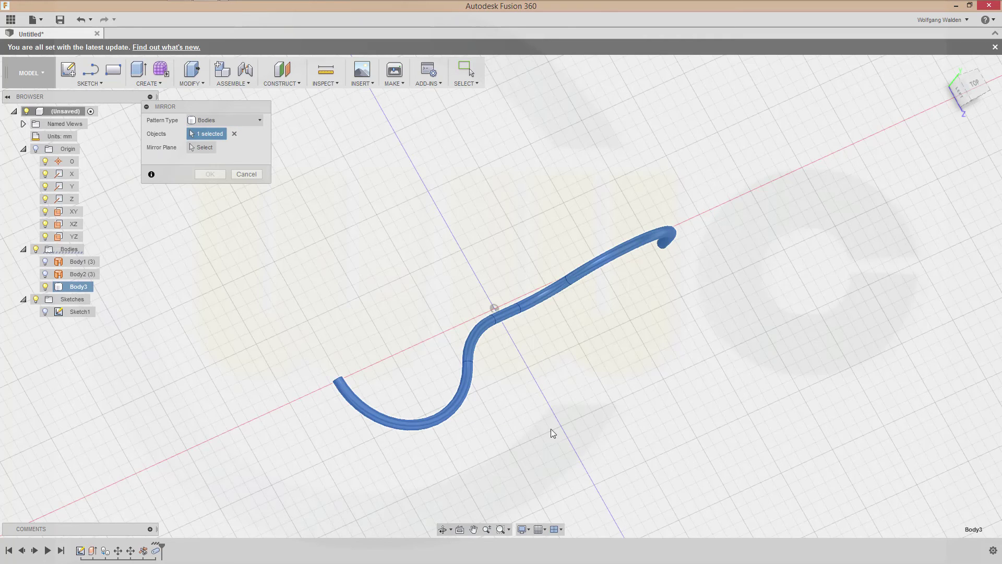
pyautogui.click(204, 148)
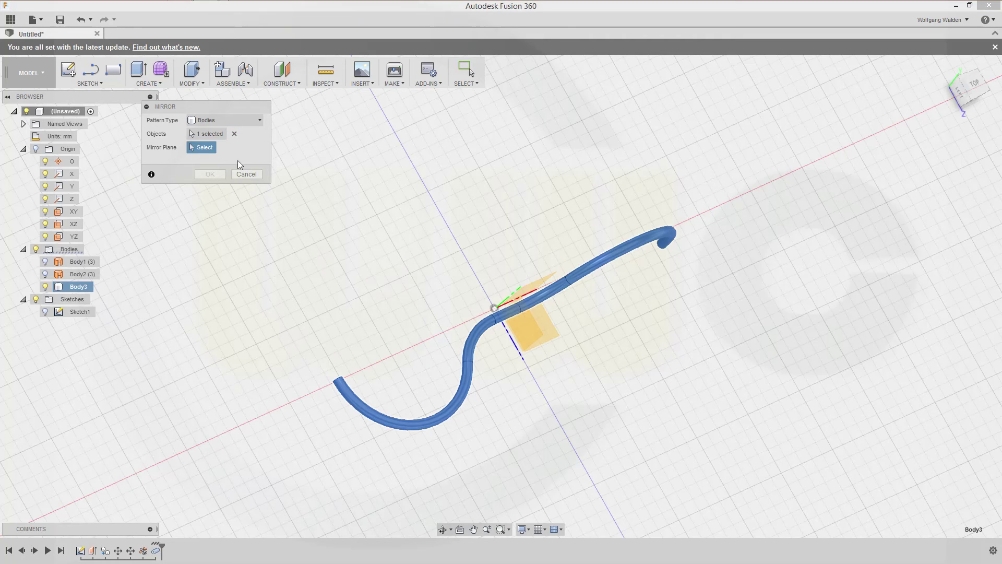
pyautogui.click(502, 285)
pyautogui.keyDown('shift'); pyautogui.moveTo(591, 405); pyautogui.dragTo(586, 390, button='middle'); pyautogui.keyUp('shift')
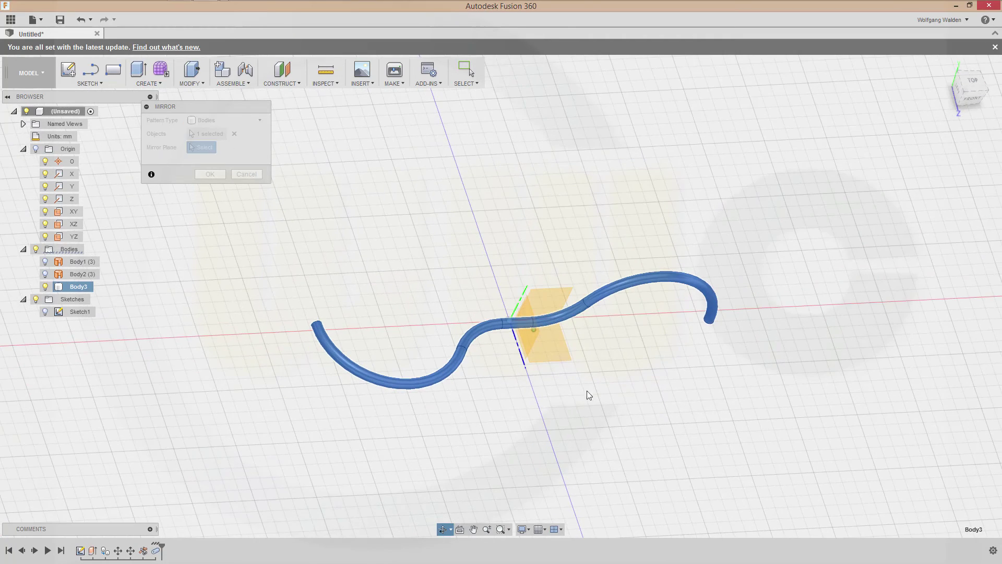
pyautogui.click(591, 276)
pyautogui.click(208, 175)
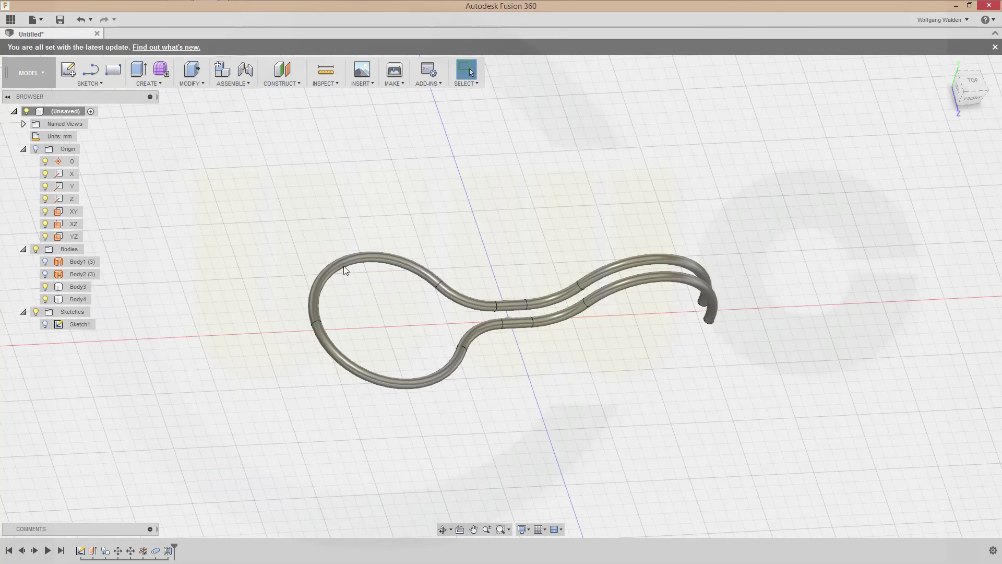
pyautogui.keyDown('shift'); pyautogui.moveTo(420, 252); pyautogui.dragTo(420, 244, button='middle'); pyautogui.keyUp('shift')
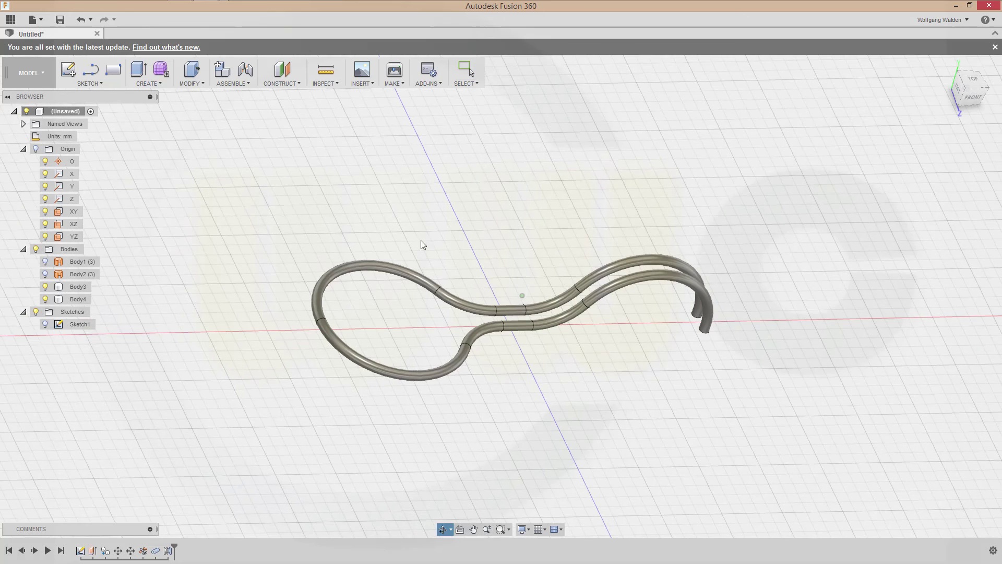
# Combine Body3 as target with Body4 as tool using a Join operation.
pyautogui.click(204, 85)
pyautogui.click(206, 185)
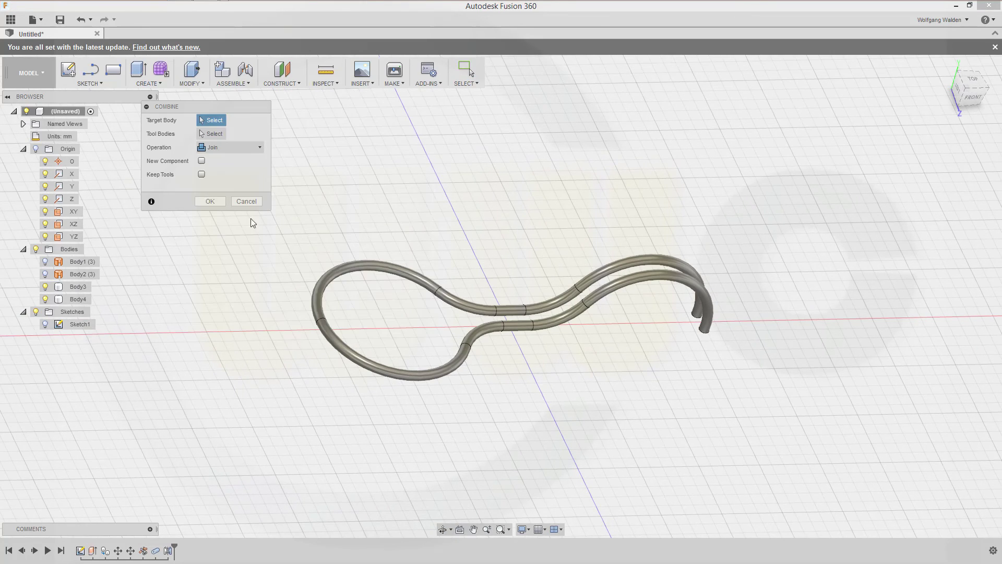
pyautogui.click(388, 371)
pyautogui.click(346, 268)
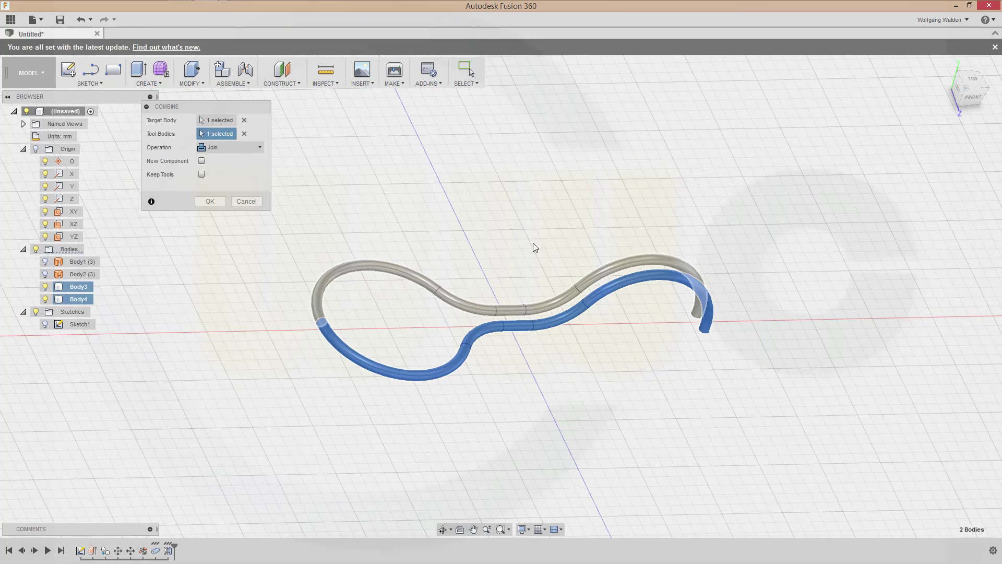
pyautogui.click(210, 202)
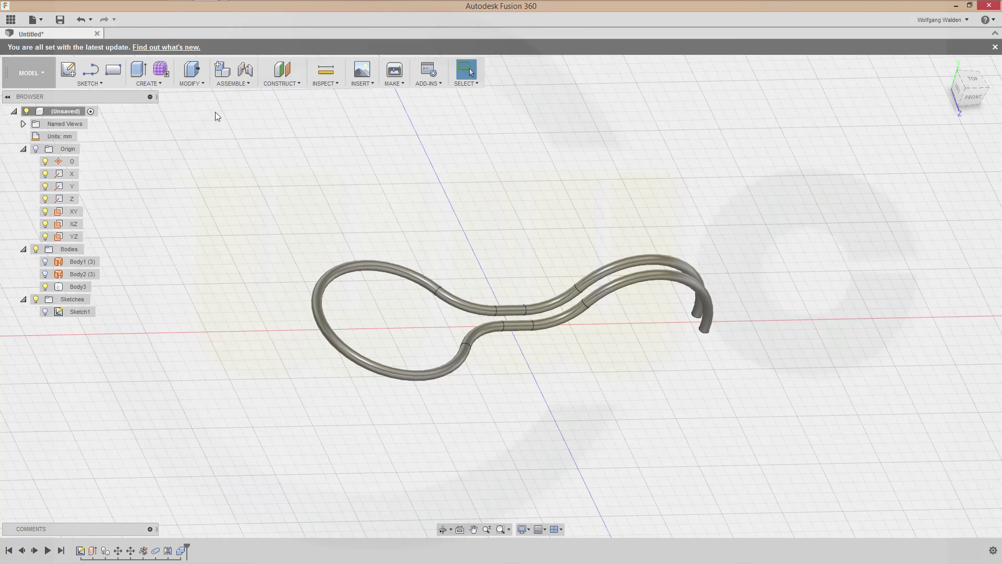
# Mirror the joined Body3 tube across the XZ plane, producing Body6.
pyautogui.click(158, 84)
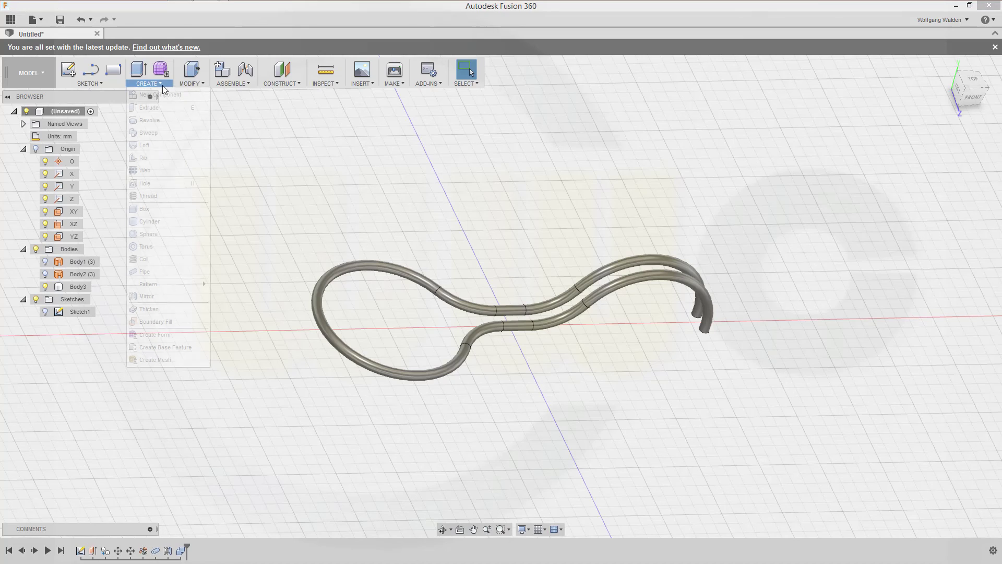
pyautogui.click(180, 296)
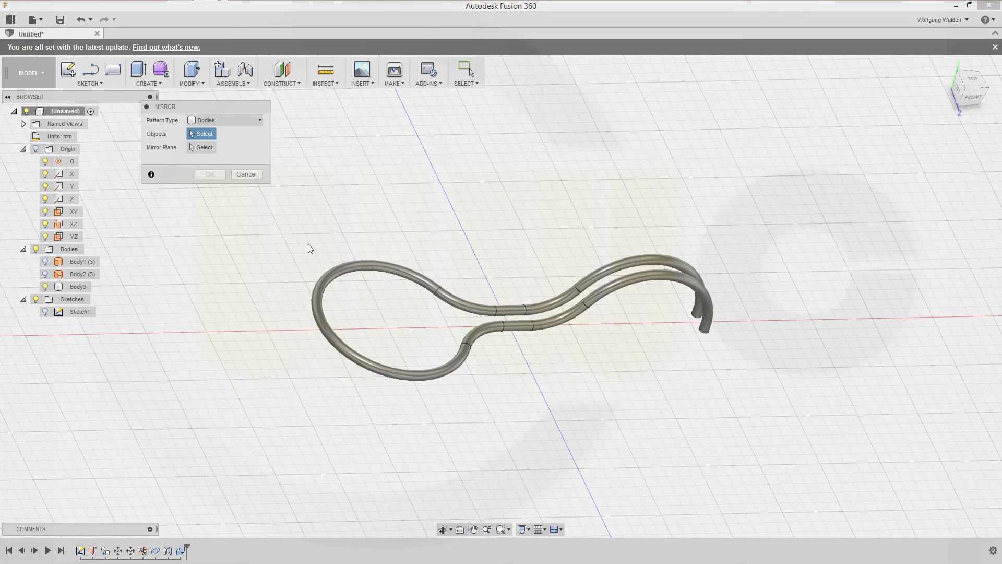
pyautogui.click(364, 271)
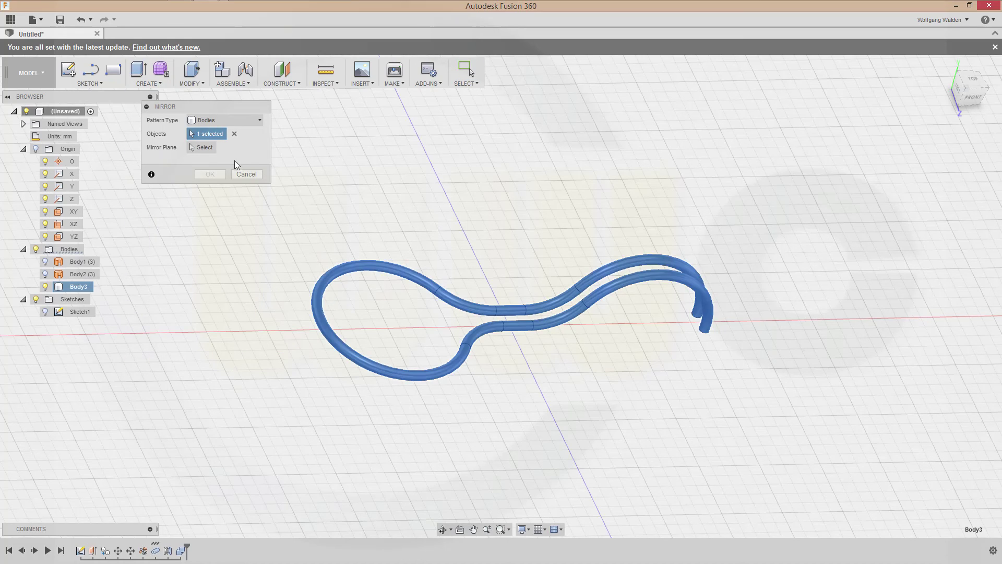
pyautogui.click(208, 148)
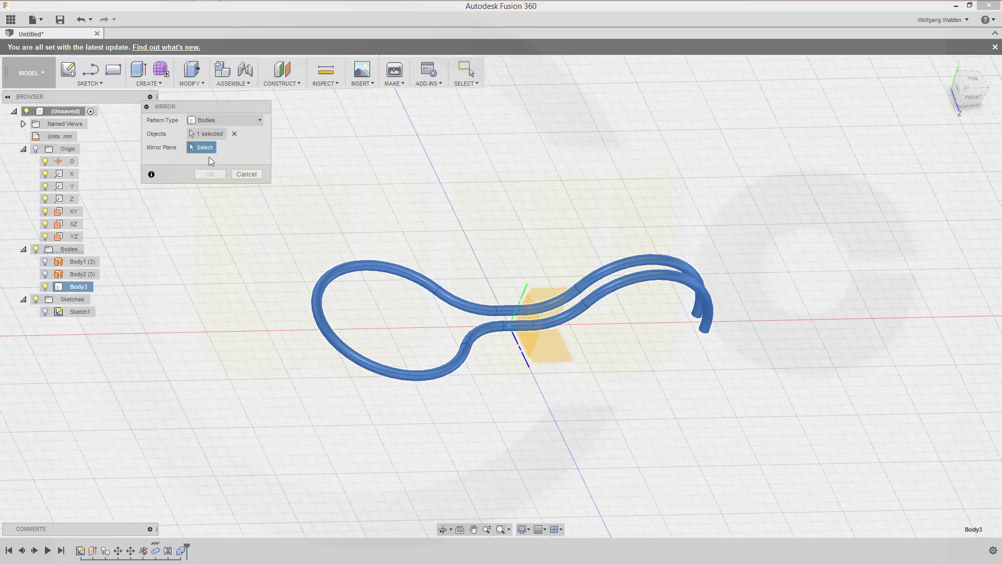
pyautogui.click(561, 353)
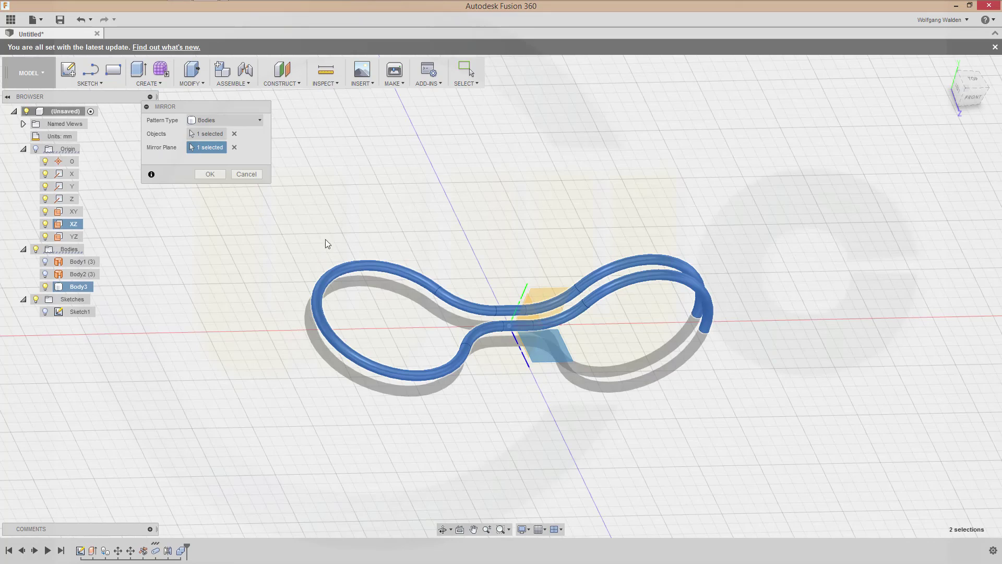
pyautogui.click(209, 174)
pyautogui.keyDown('shift'); pyautogui.moveTo(723, 484); pyautogui.dragTo(696, 447, button='middle'); pyautogui.keyUp('shift')
pyautogui.keyDown('shift'); pyautogui.moveTo(564, 387); pyautogui.dragTo(552, 343, button='middle'); pyautogui.keyUp('shift')
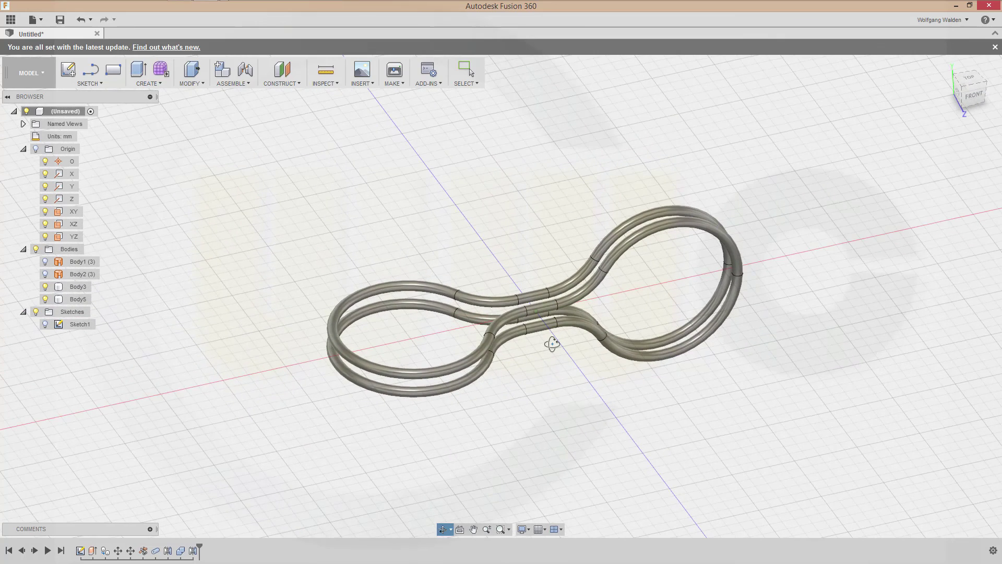
pyautogui.press('Escape')
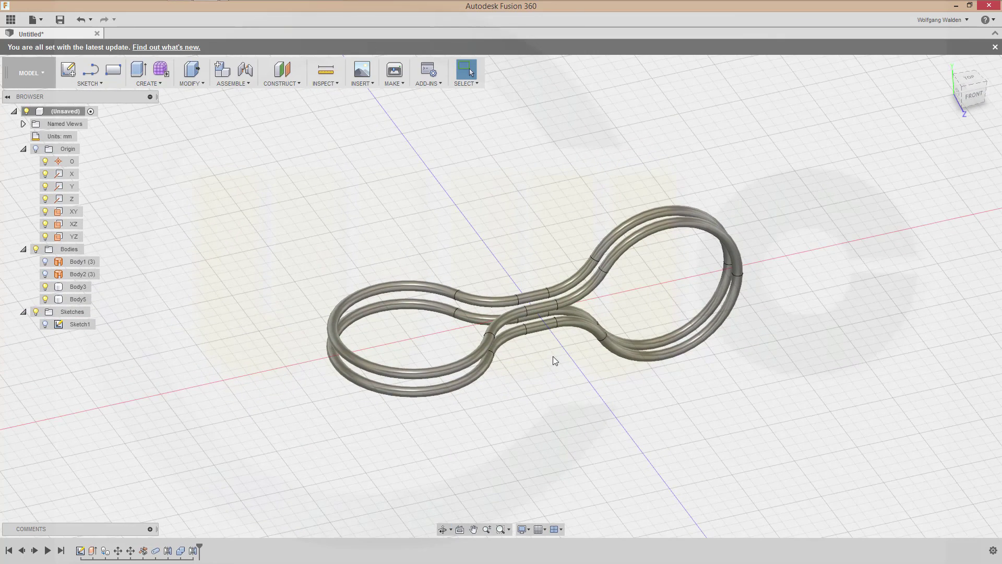